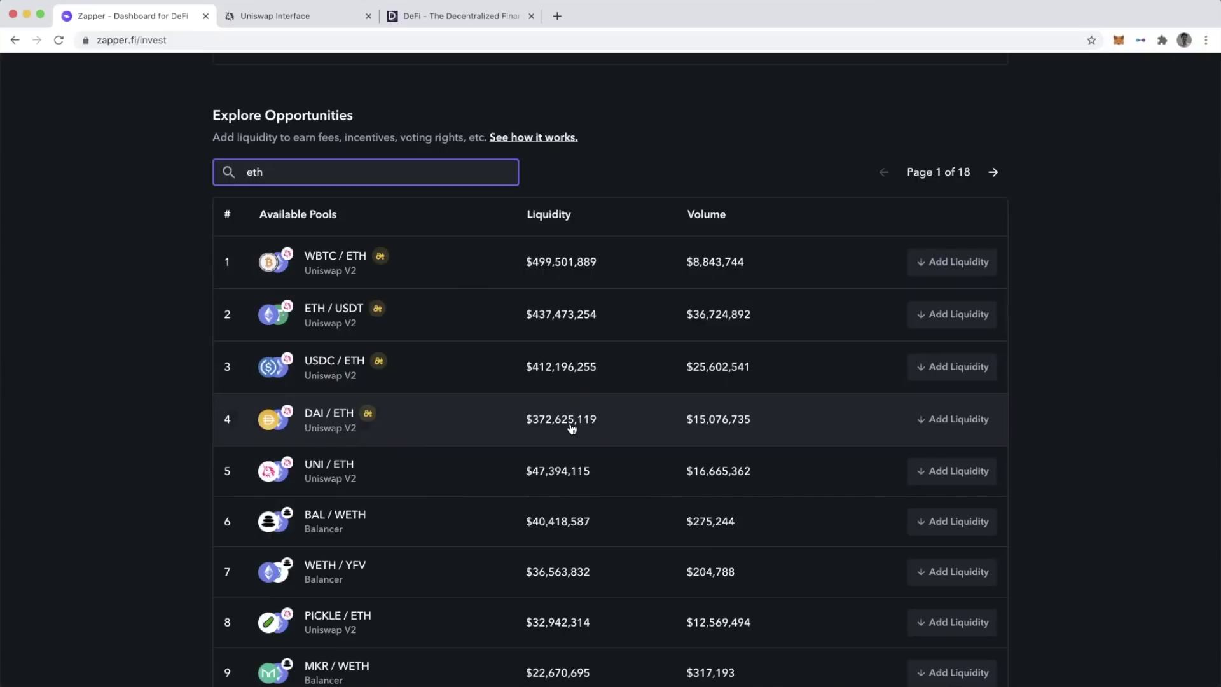
Start adding liquidity to the Uniswap V2 DAI / ETH pool, trying DAI as the funding token before selecting ETH.
left_click(932, 420)
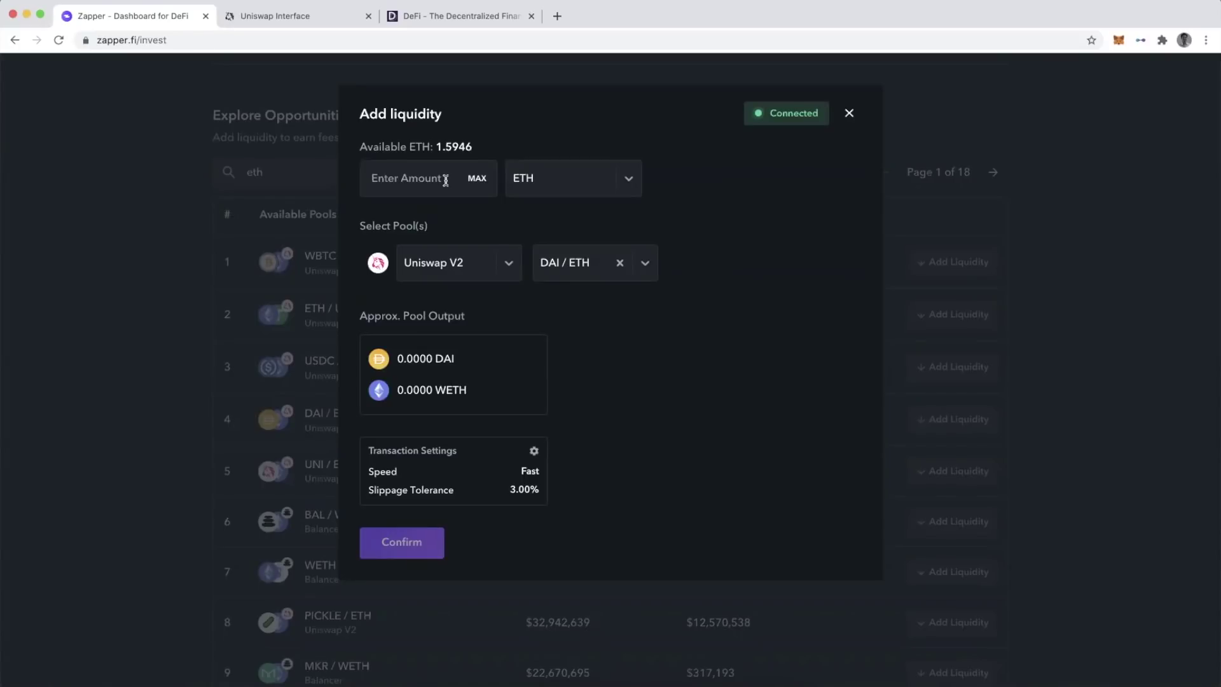
left_click(565, 188)
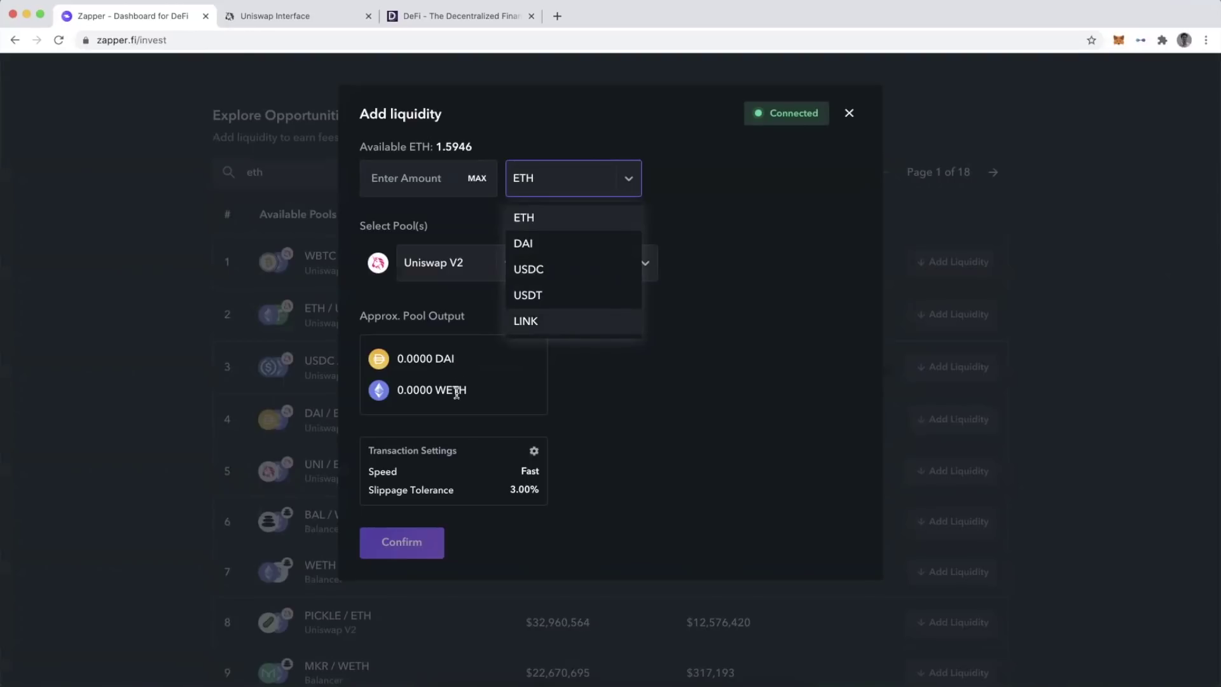
left_click(562, 247)
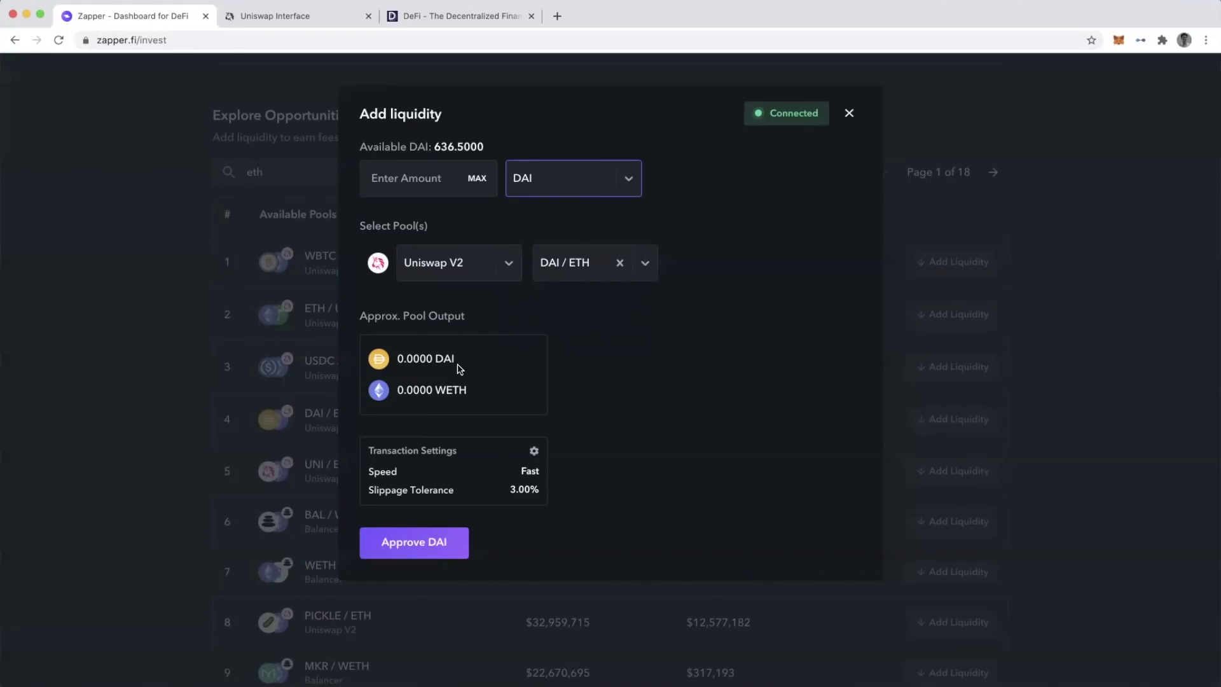
left_click(538, 181)
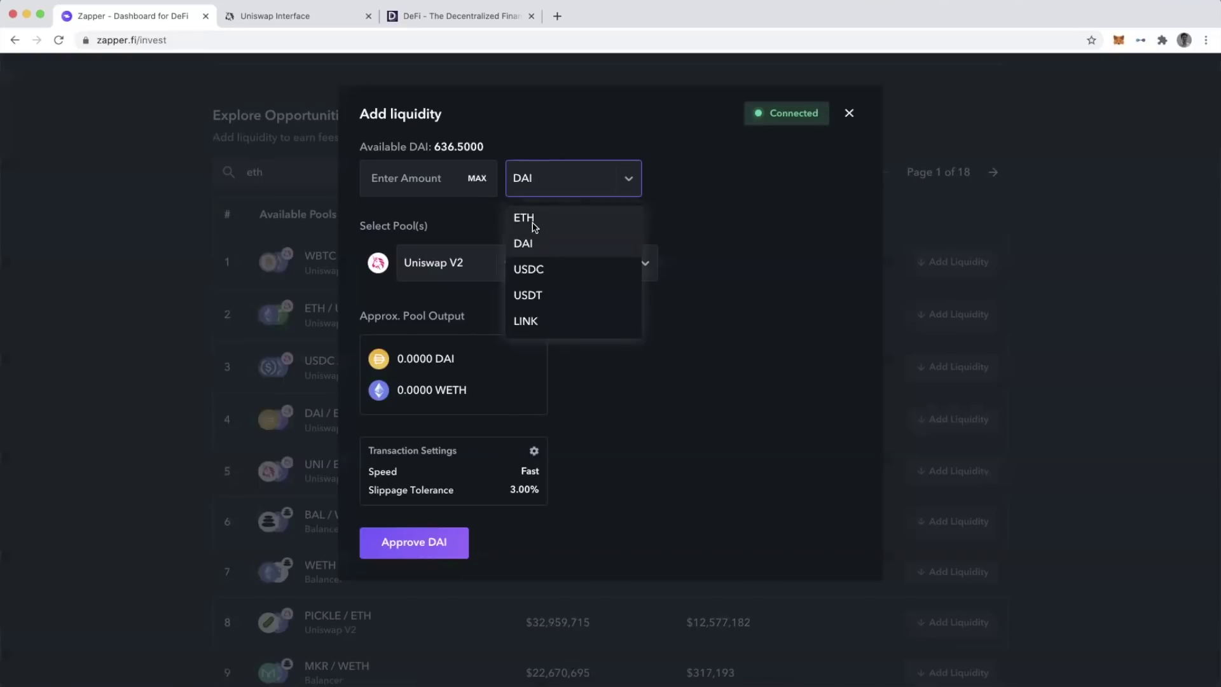
left_click(534, 223)
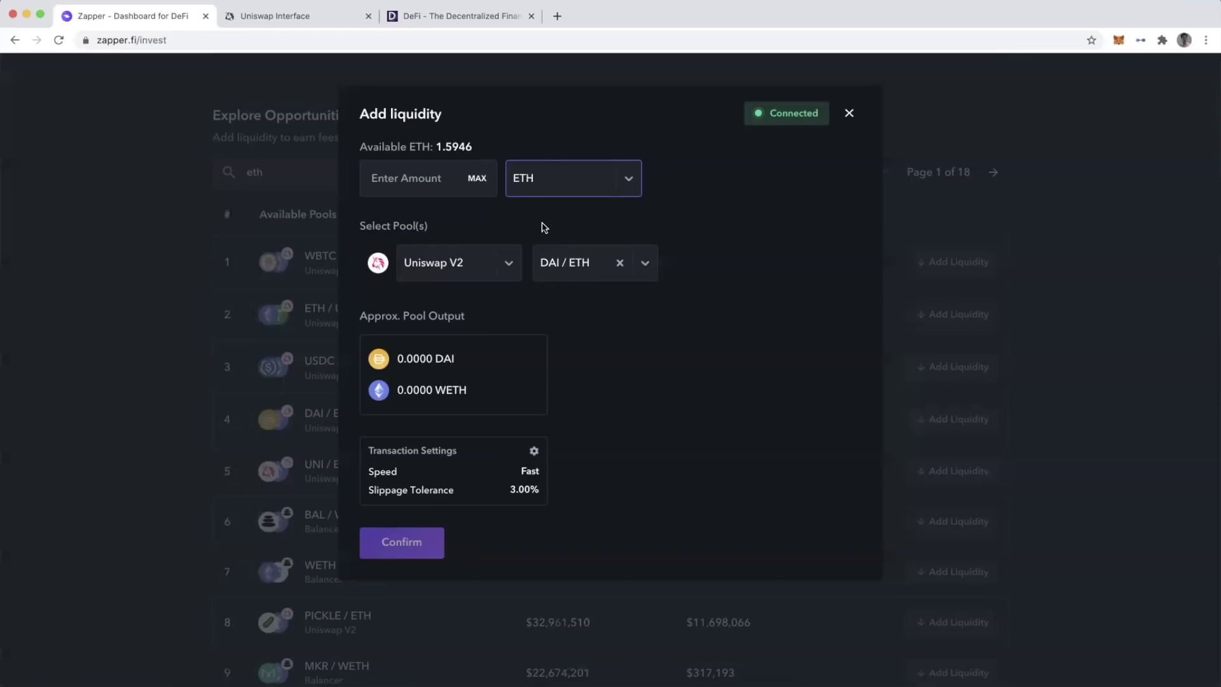
Set the amount contributed to the DAI / ETH pool to 0.5 ETH.
left_click(424, 179)
left_click(751, 249)
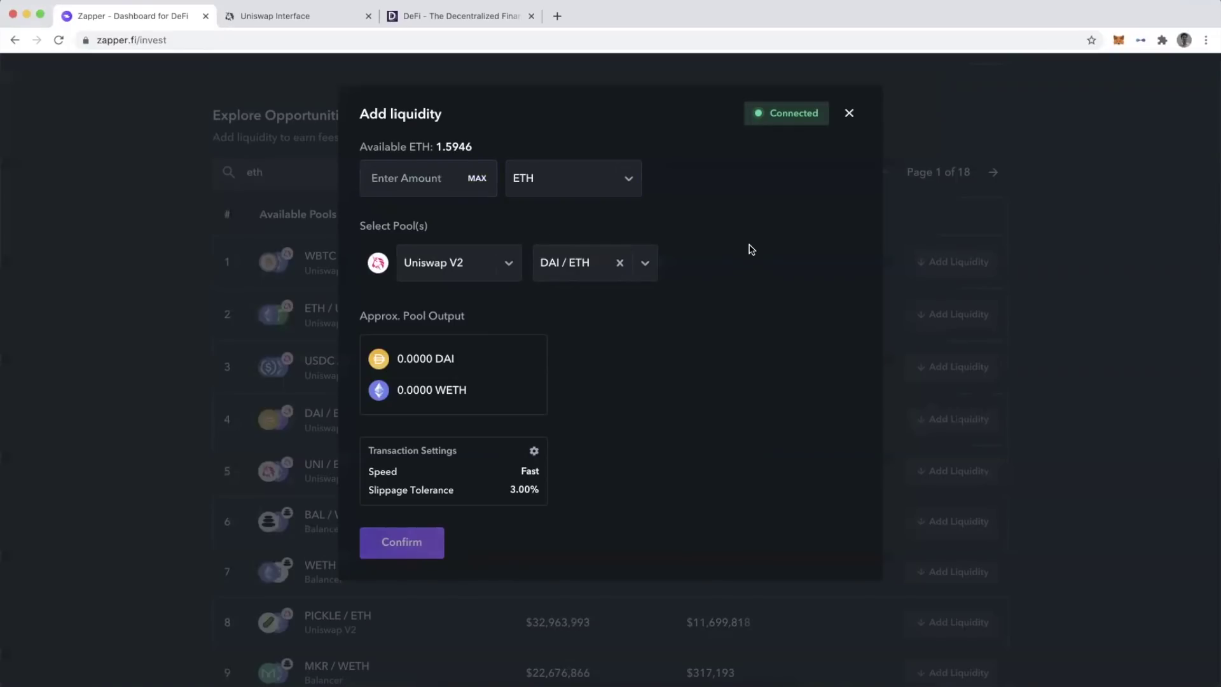
left_click(414, 186)
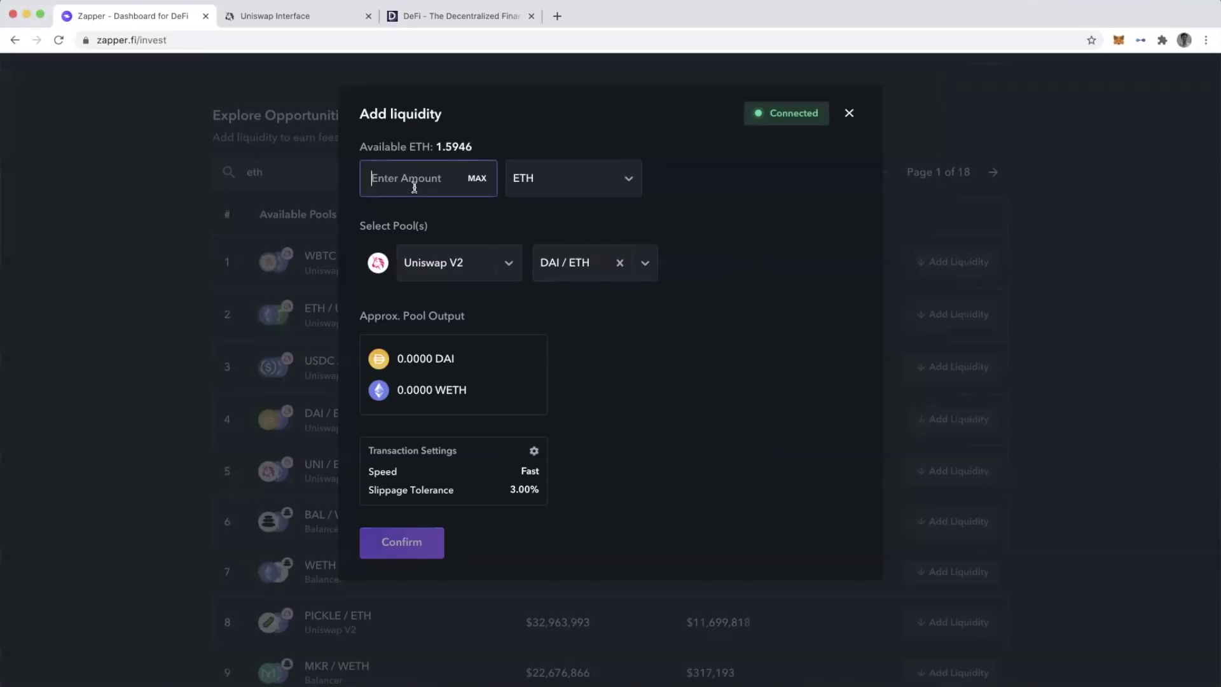
type("0.5")
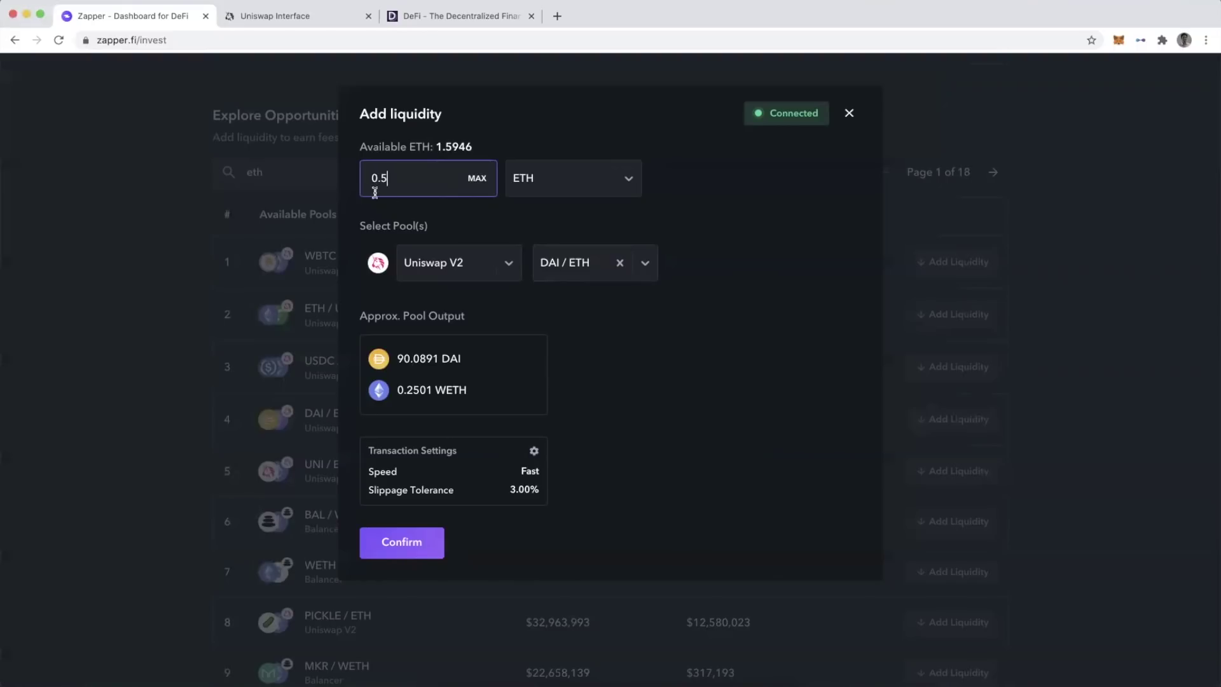
left_click(615, 357)
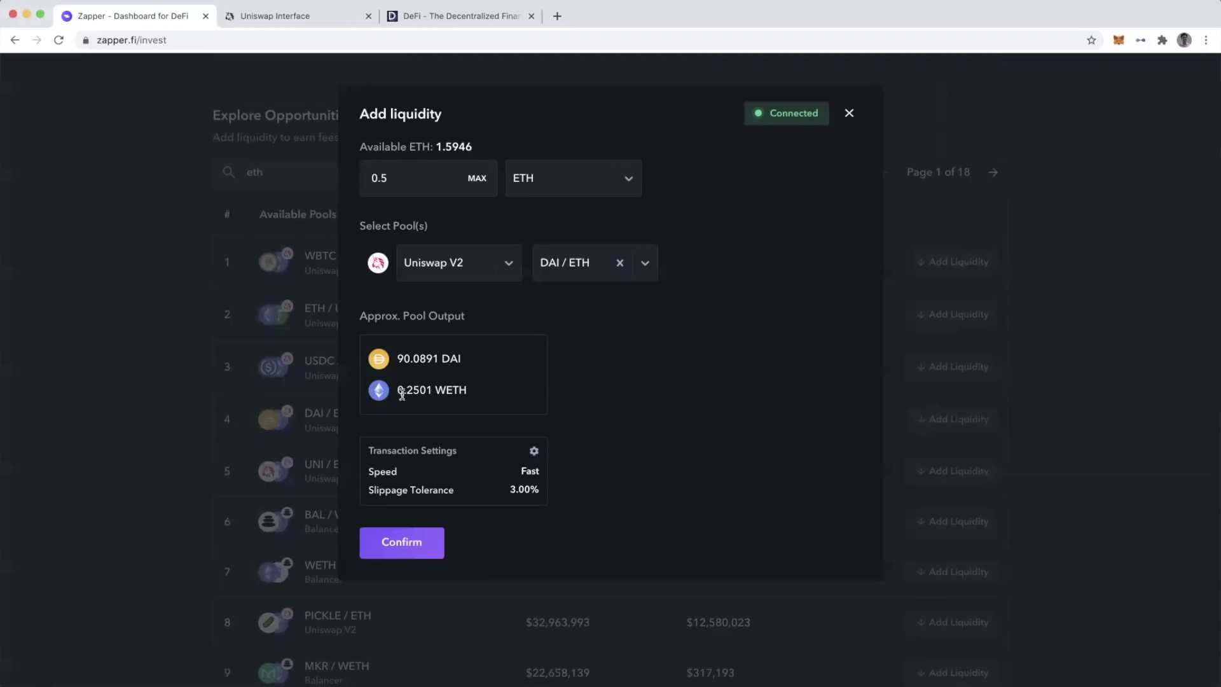
Set the transaction's slippage tolerance to 1% and review the gas speed options.
left_click(534, 451)
double_click(697, 441)
key("BackSpace")
type("1")
left_click(777, 443)
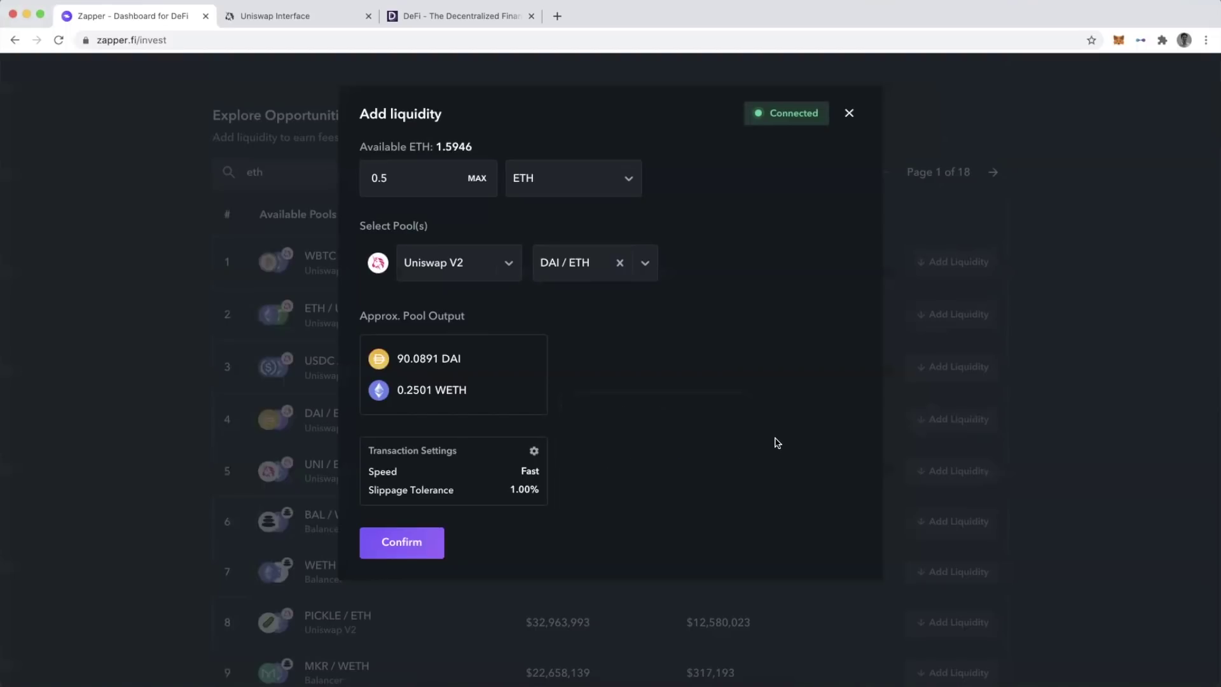
left_click(533, 452)
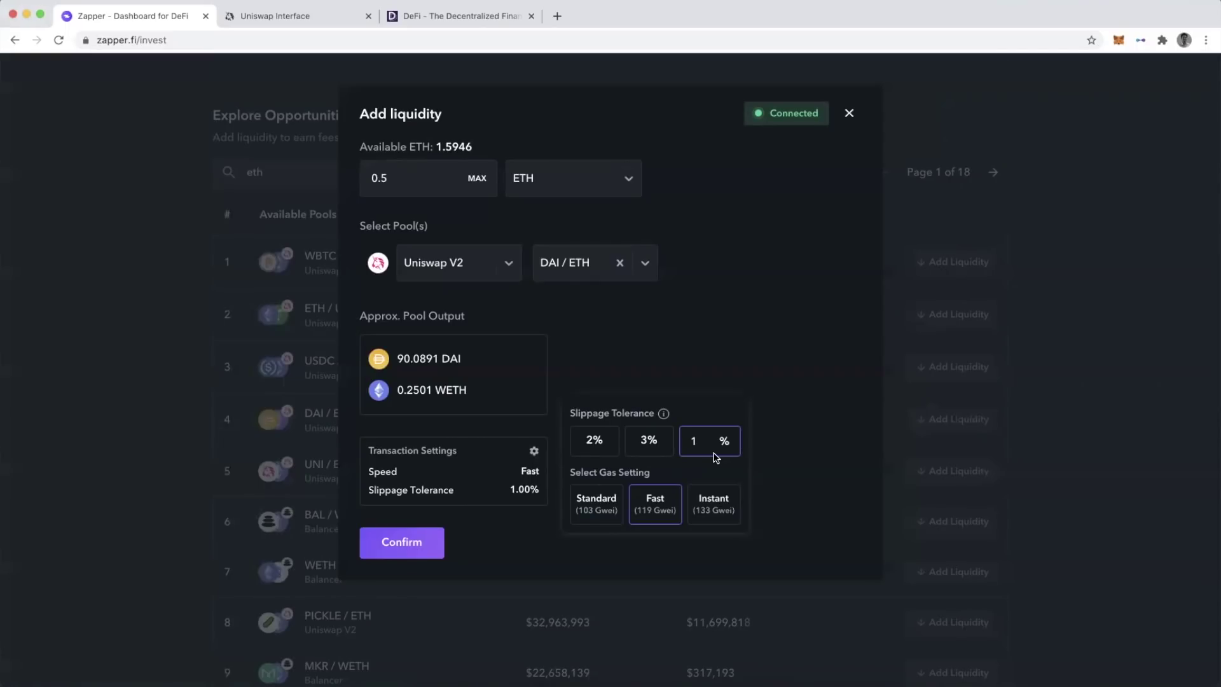
Confirm the liquidity addition, submit it in MetaMask, and review its transaction details on Etherscan.
left_click(409, 551)
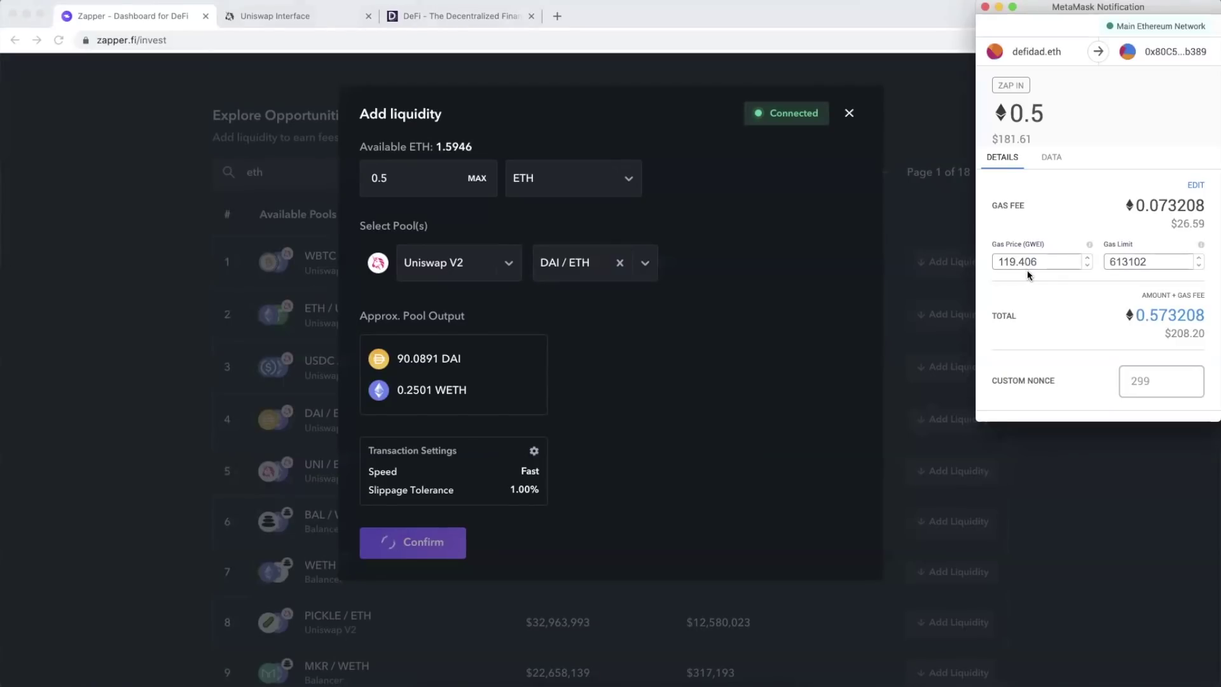
scroll(1046, 295, "down", 2)
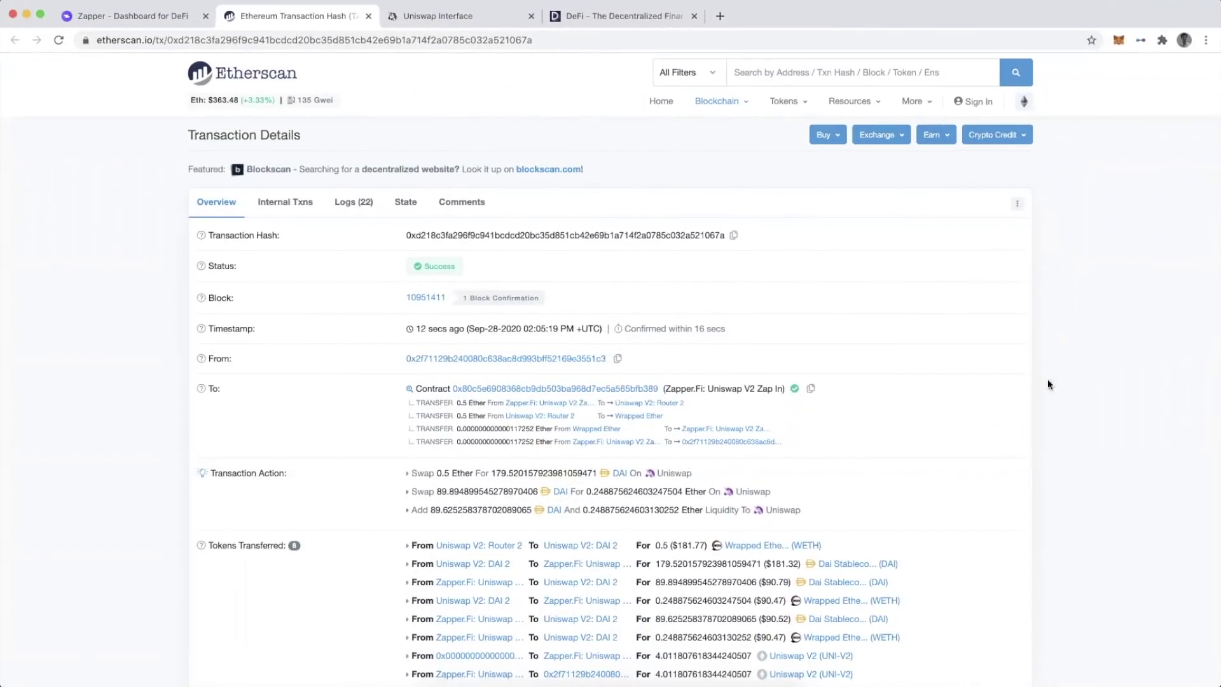
scroll(1042, 389, "down", 3)
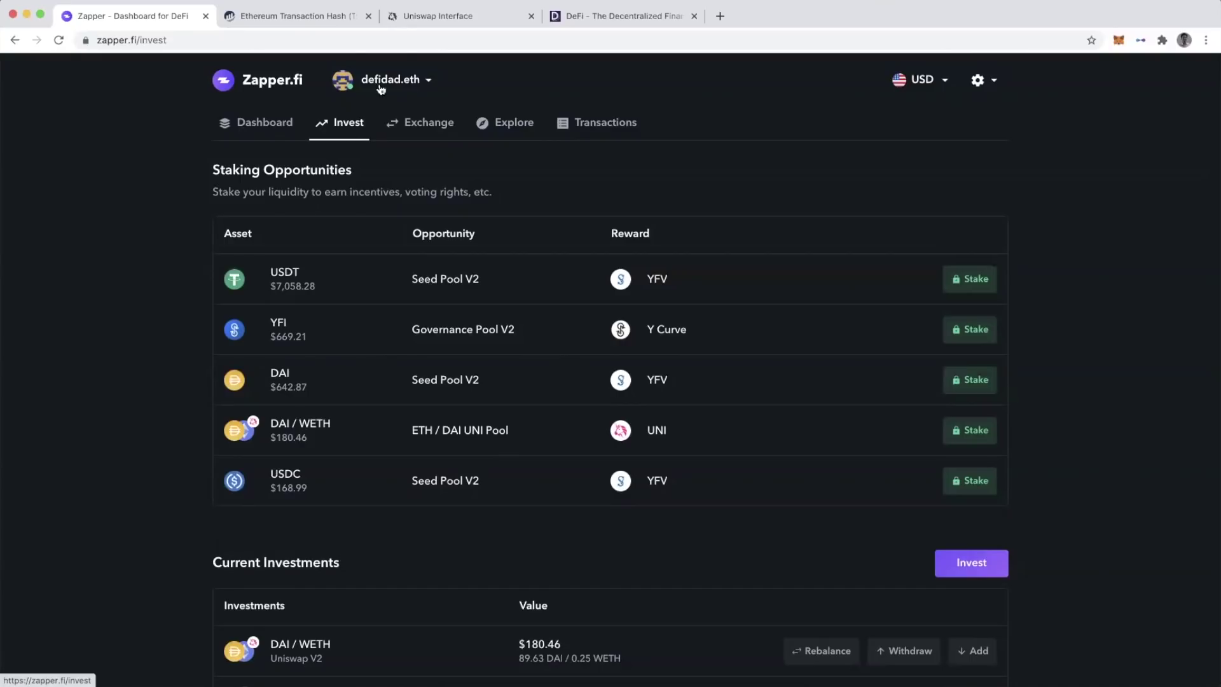
Switch to Uniswap and check the ETH-DAI liquidity mining pool for LP tokens available to deposit.
left_click(414, 14)
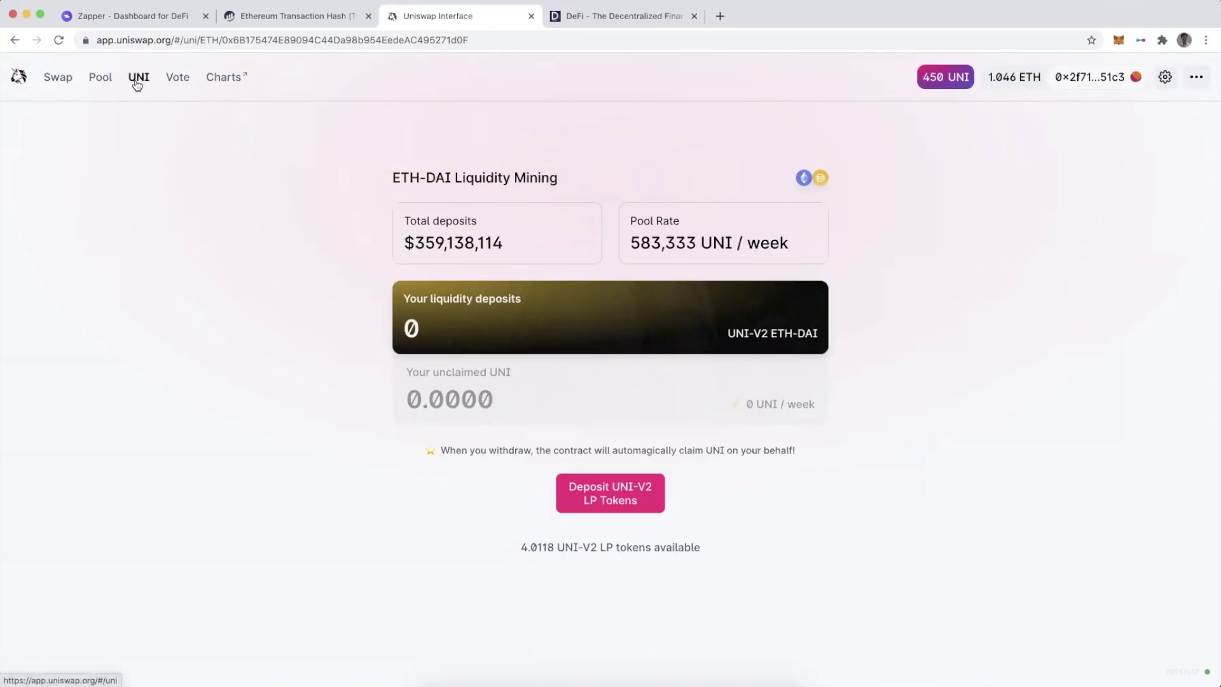
left_click(15, 40)
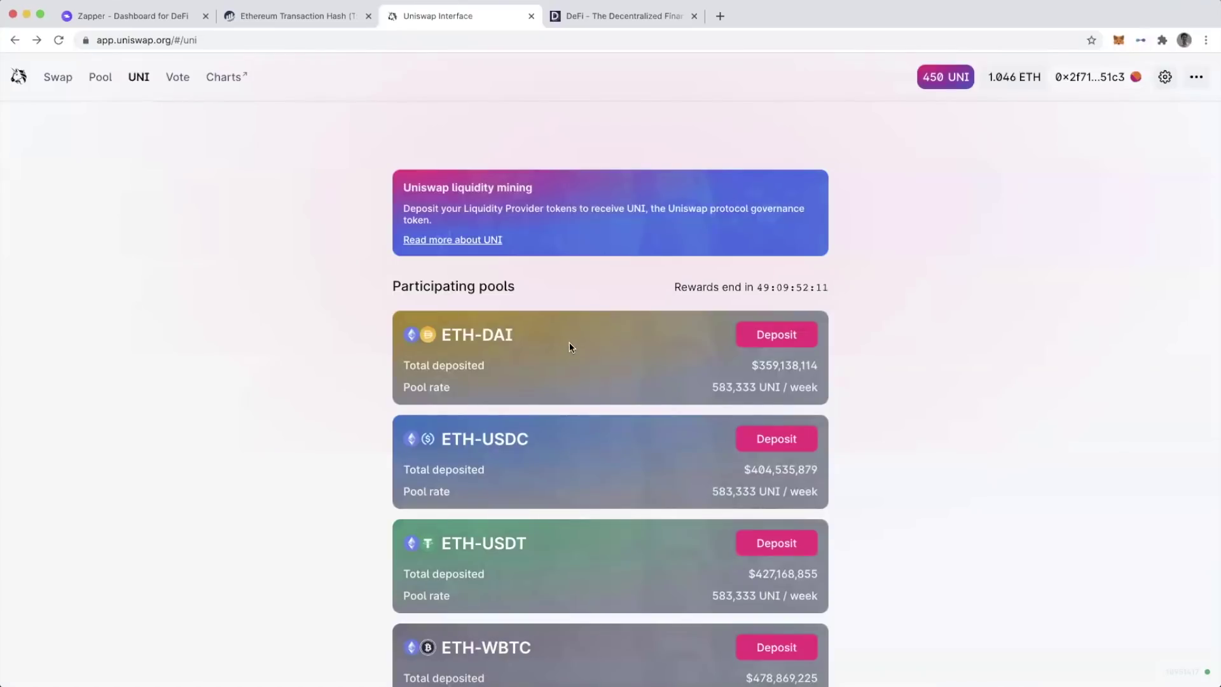
left_click(776, 336)
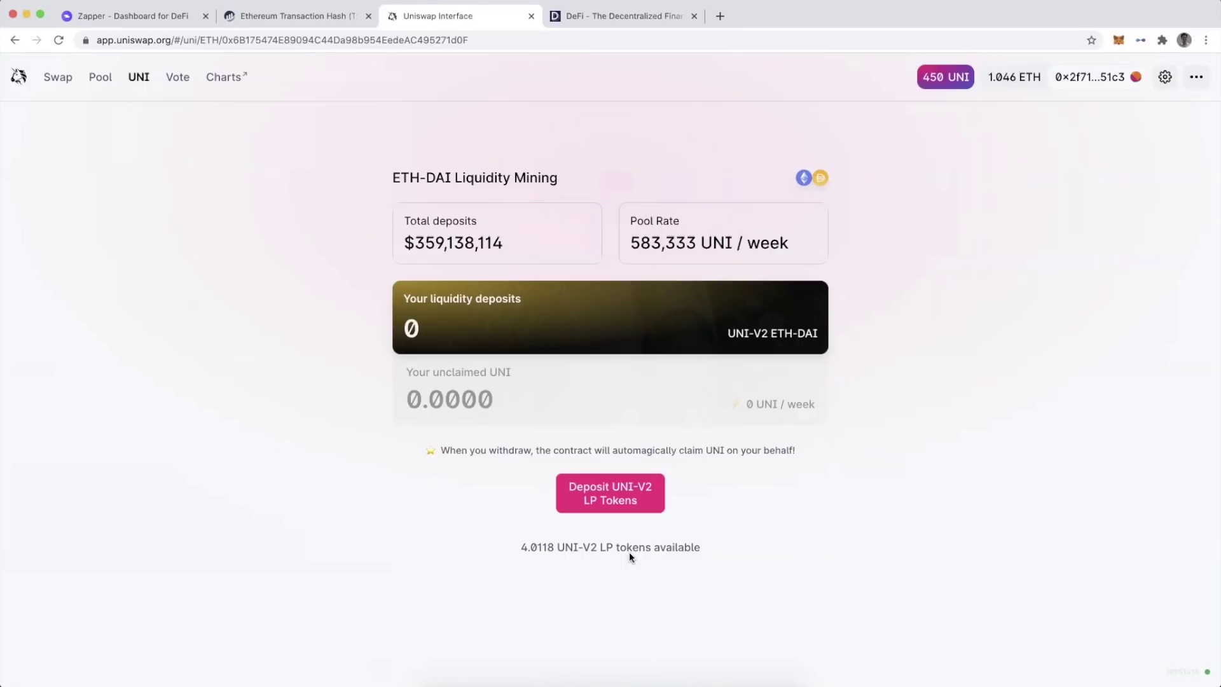
Return to Zapper and submit the DAI / WETH stake for the ETH / DAI UNI Pool, keeping the Fast gas setting.
left_click(137, 18)
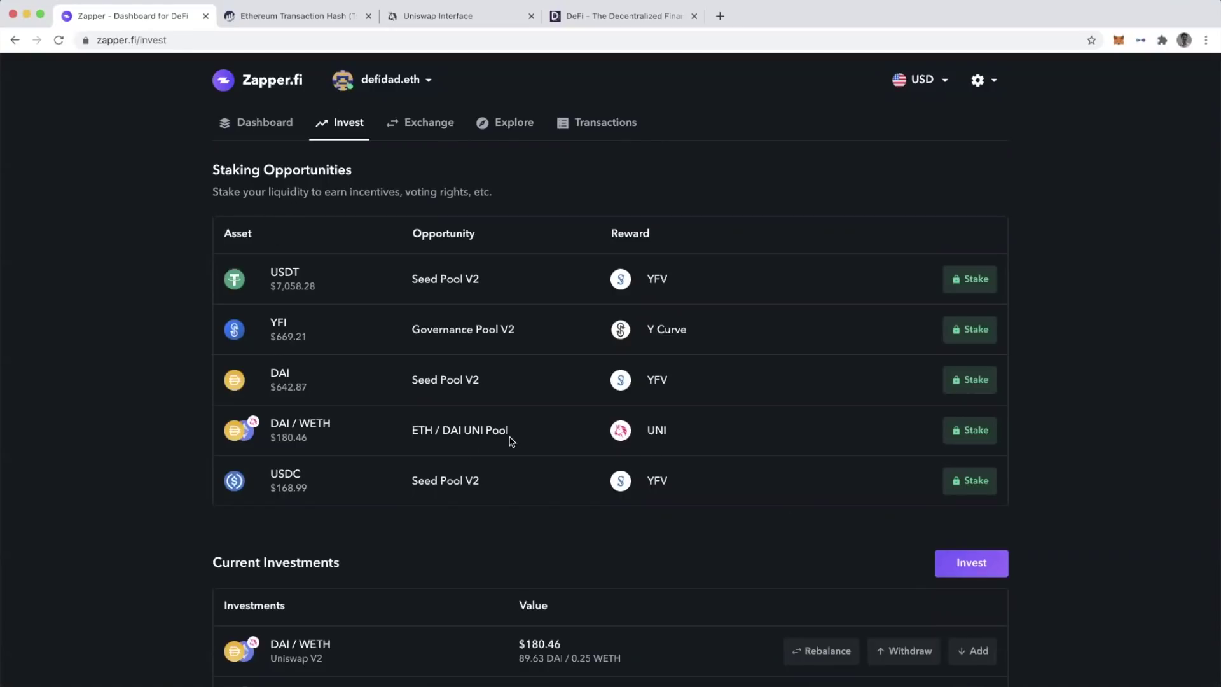
left_click(967, 431)
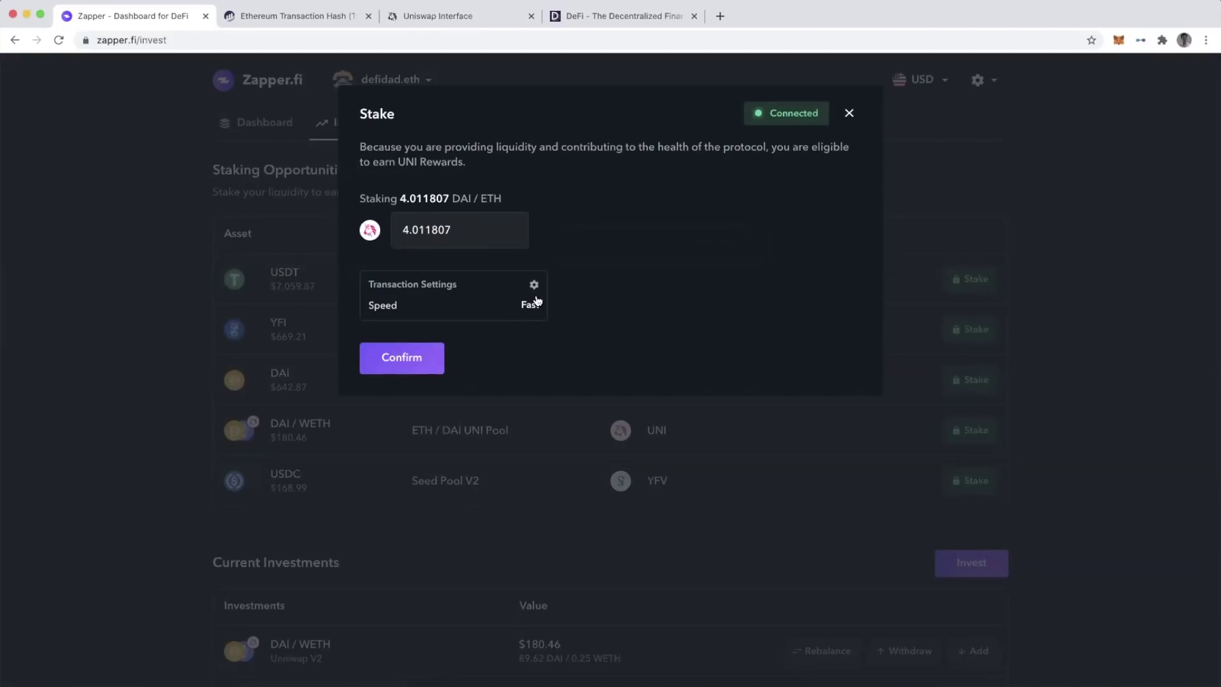
left_click(534, 286)
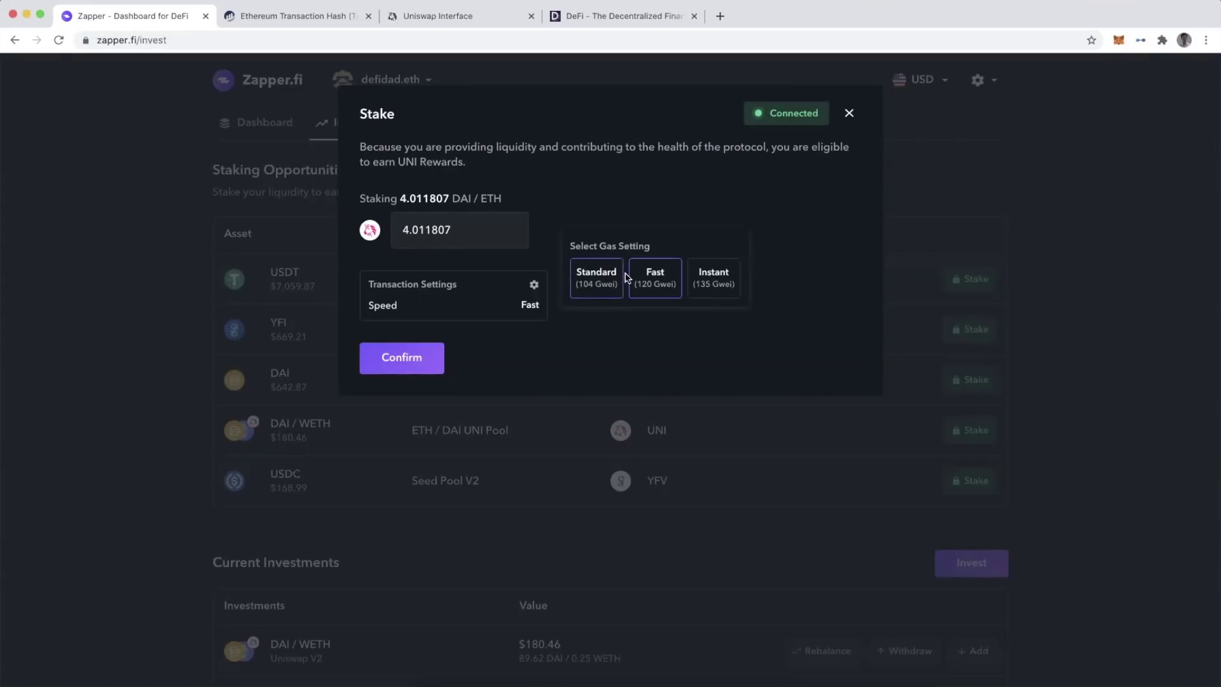
left_click(415, 361)
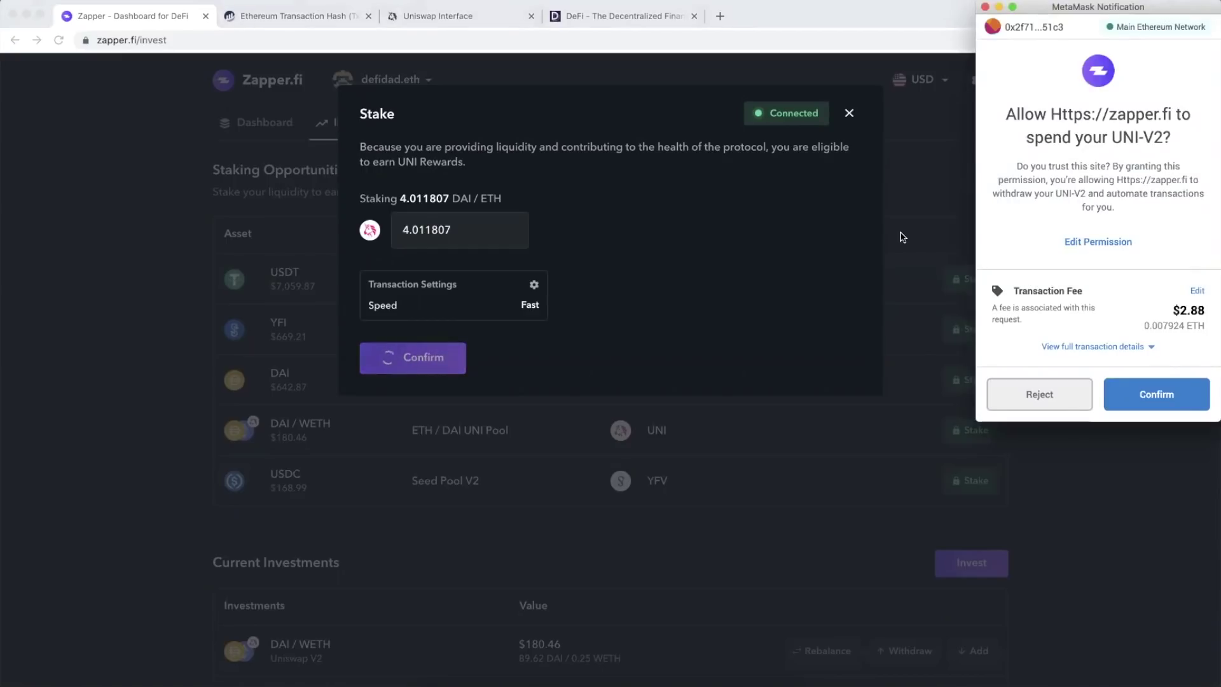
Inspect the gas fee options and spend limit permission of the UNI-V2 approval request in MetaMask.
left_click(1198, 292)
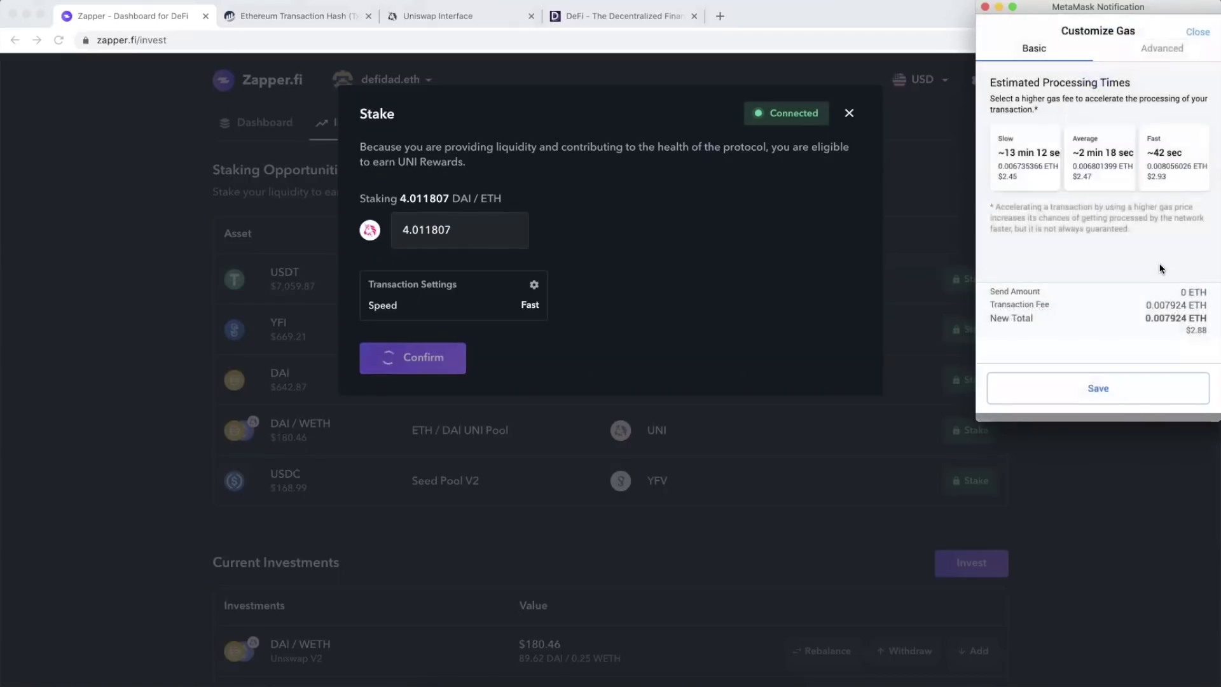
left_click(1155, 56)
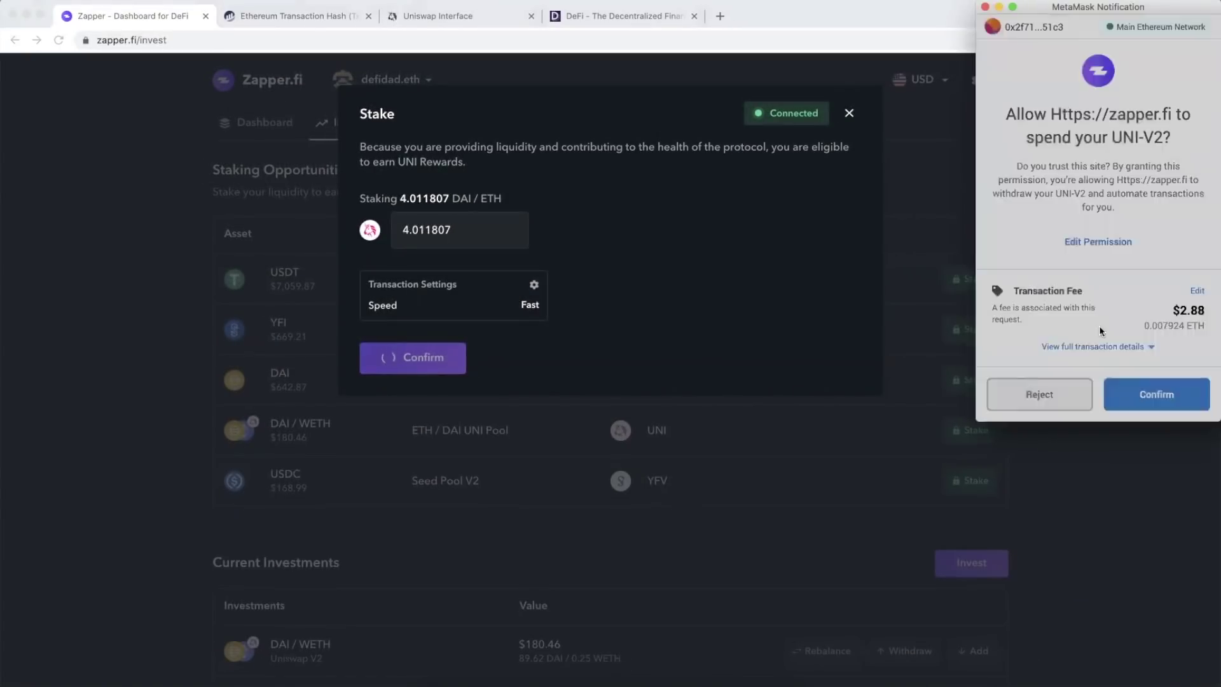
left_click(1106, 346)
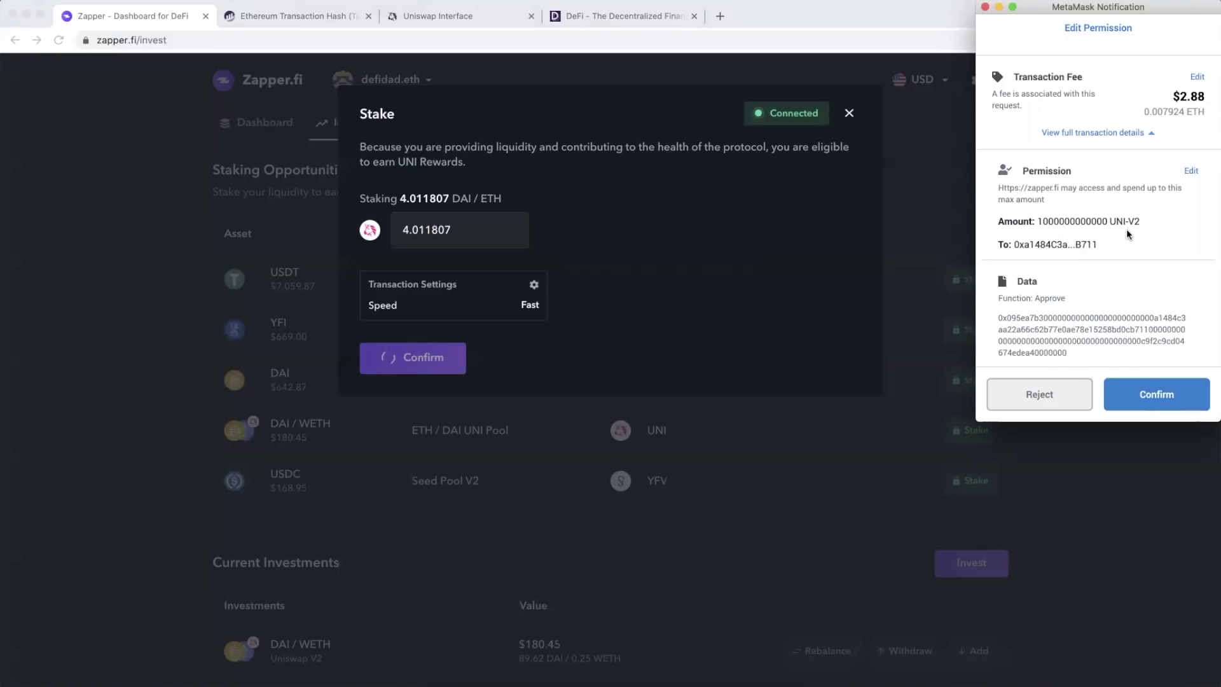
left_click(1189, 171)
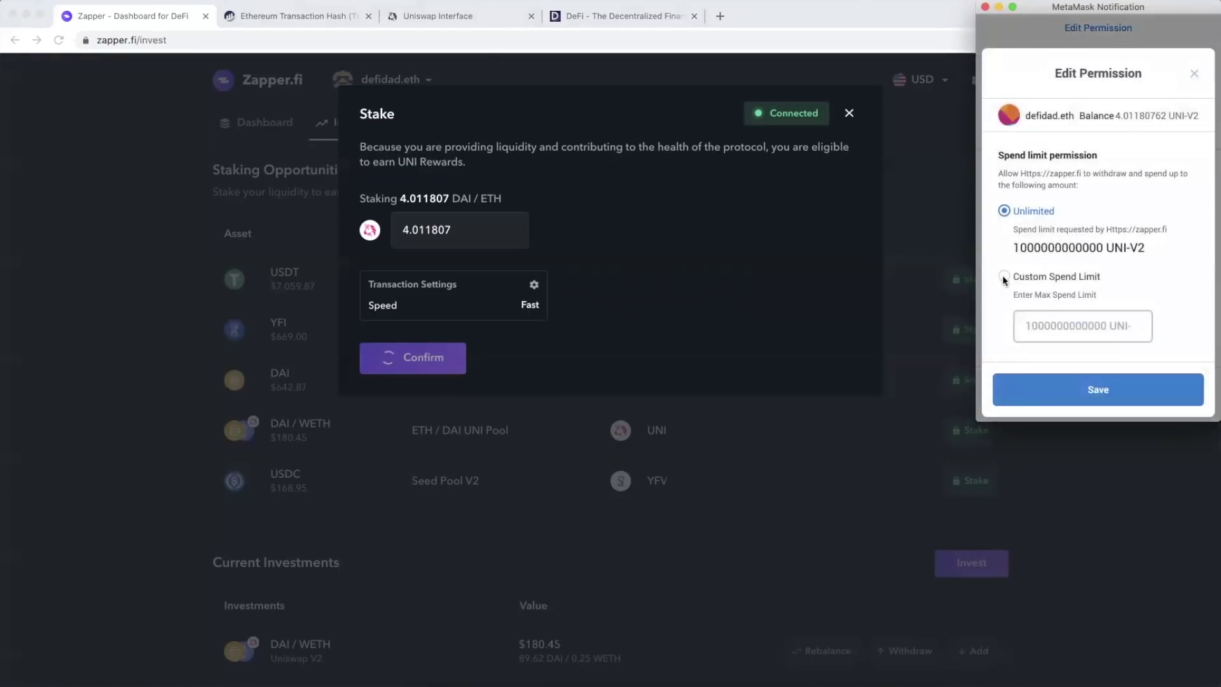
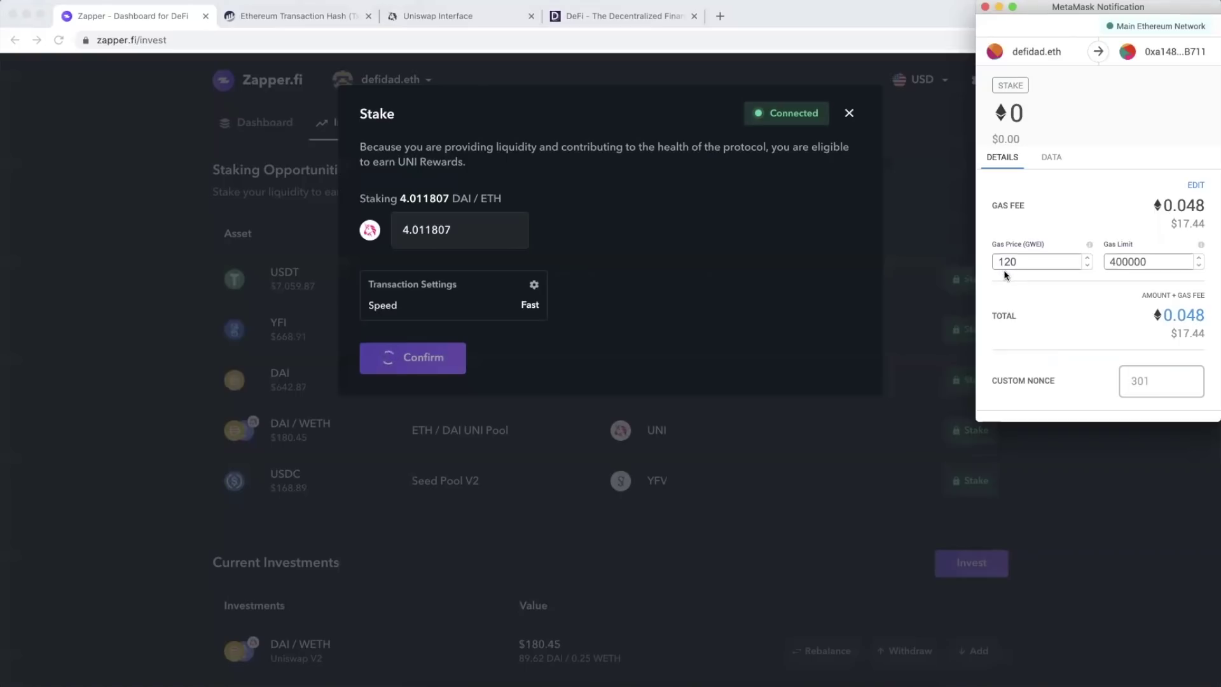
Review the pending stake transaction's gas fee in MetaMask and compare it with Etherscan's Ethereum Gas Tracker.
scroll(1077, 338, "down", 2)
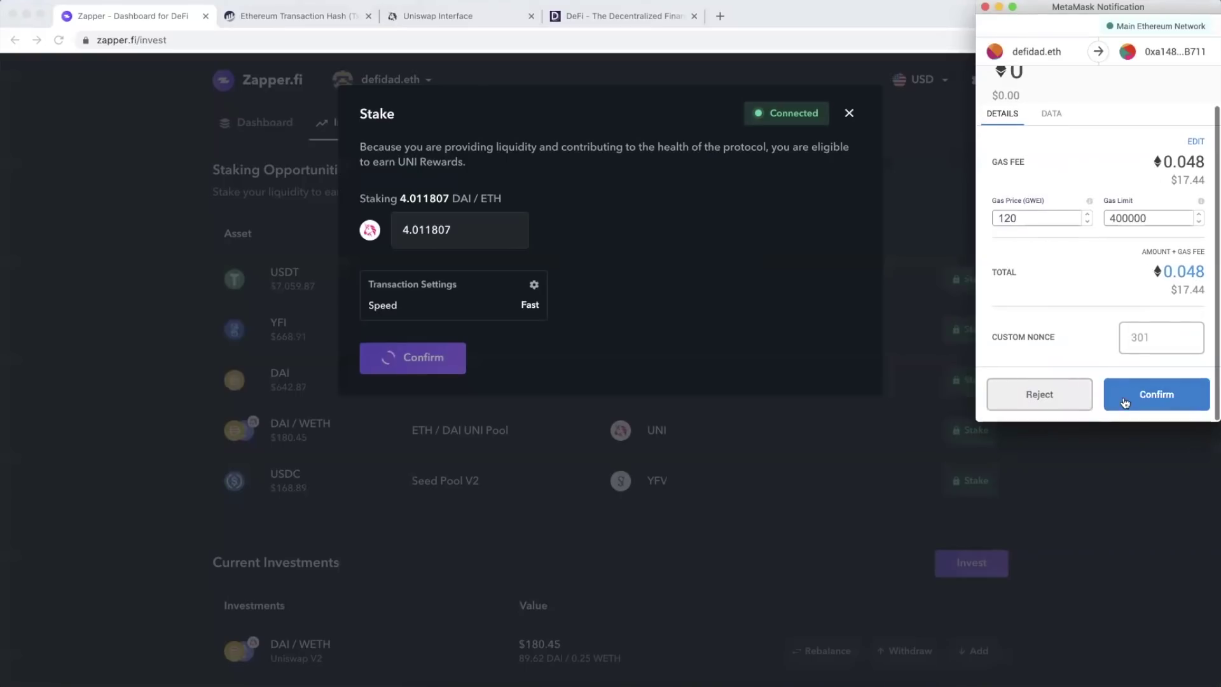
scroll(1062, 284, "up", 2)
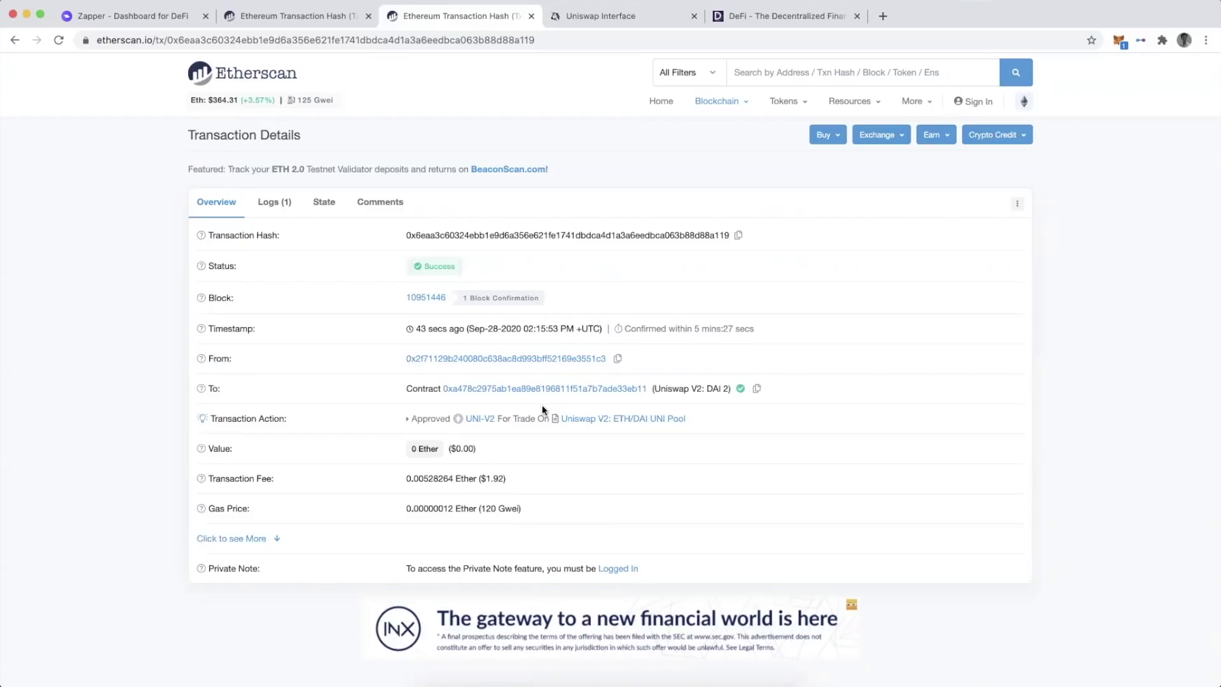
left_click(140, 21)
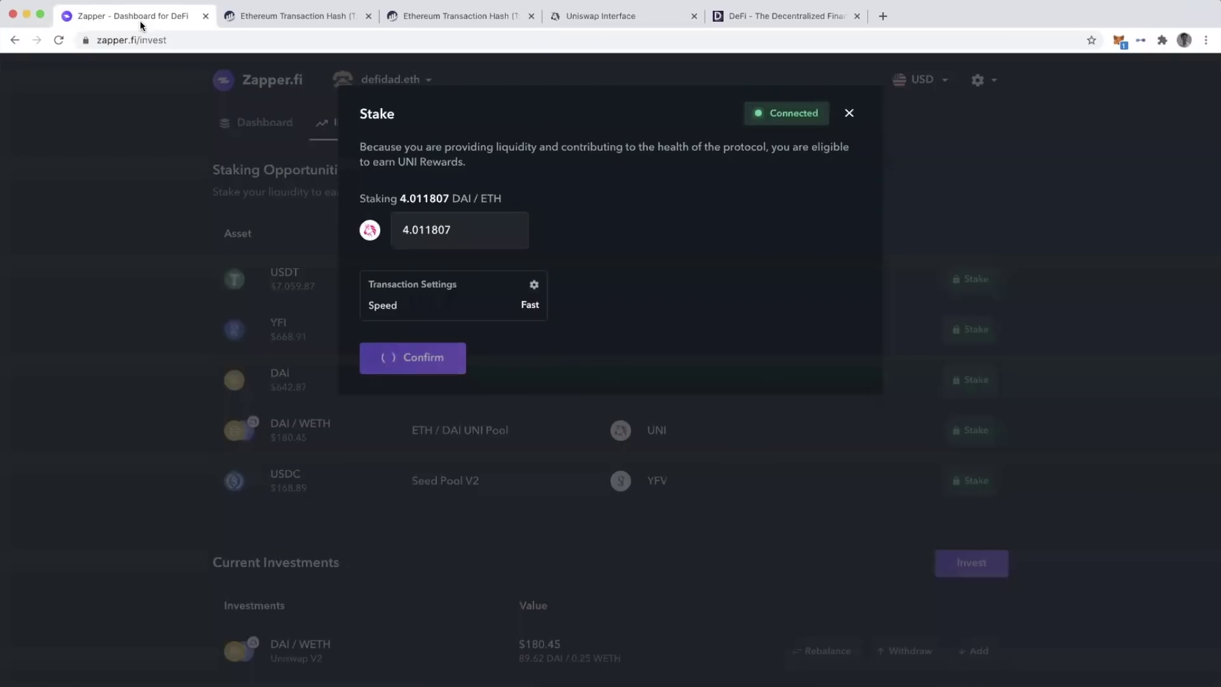
left_click(1117, 40)
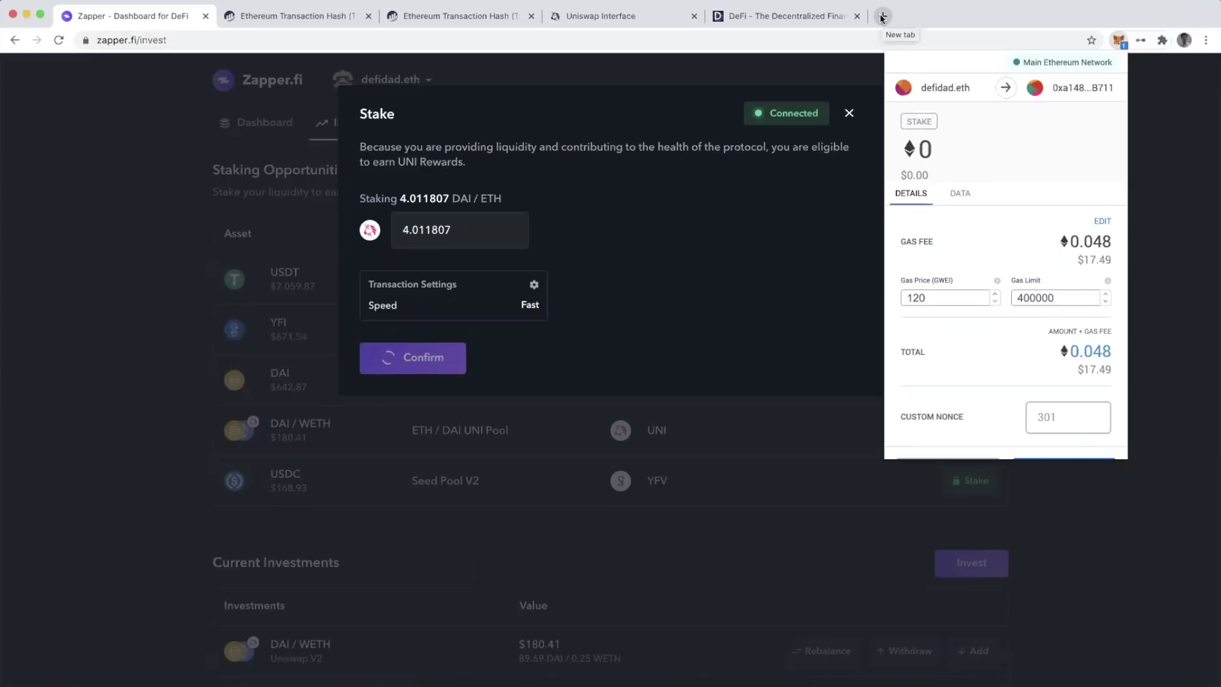
left_click(882, 17)
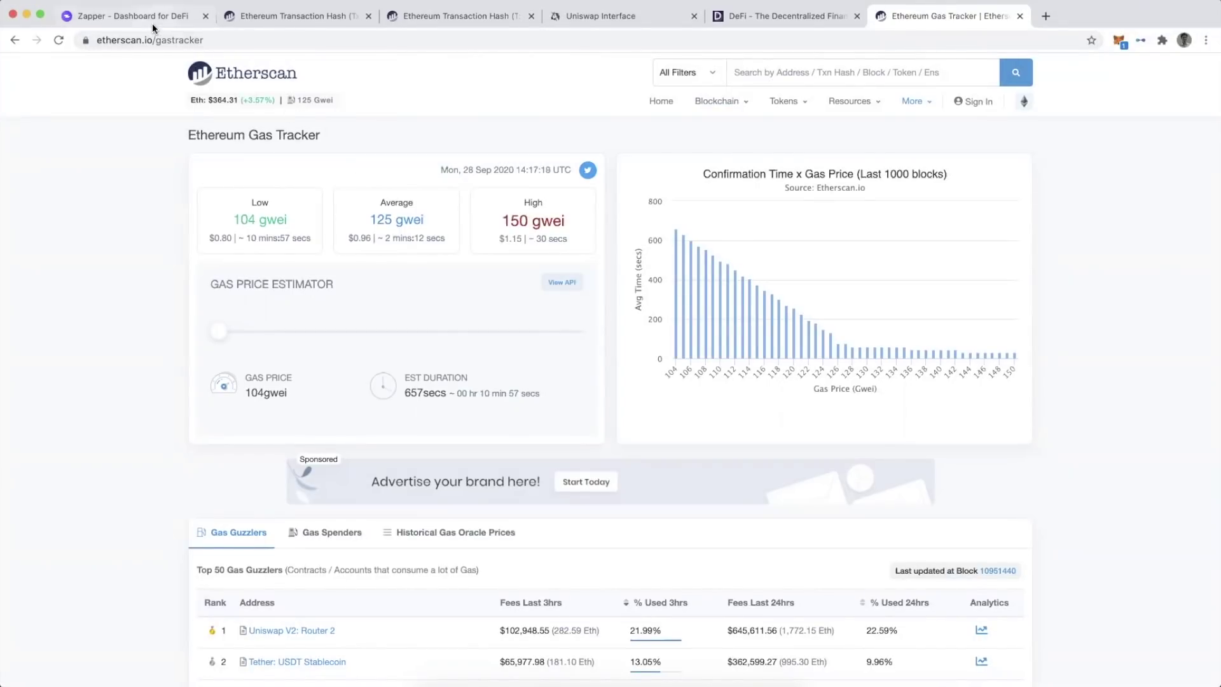
left_click(152, 23)
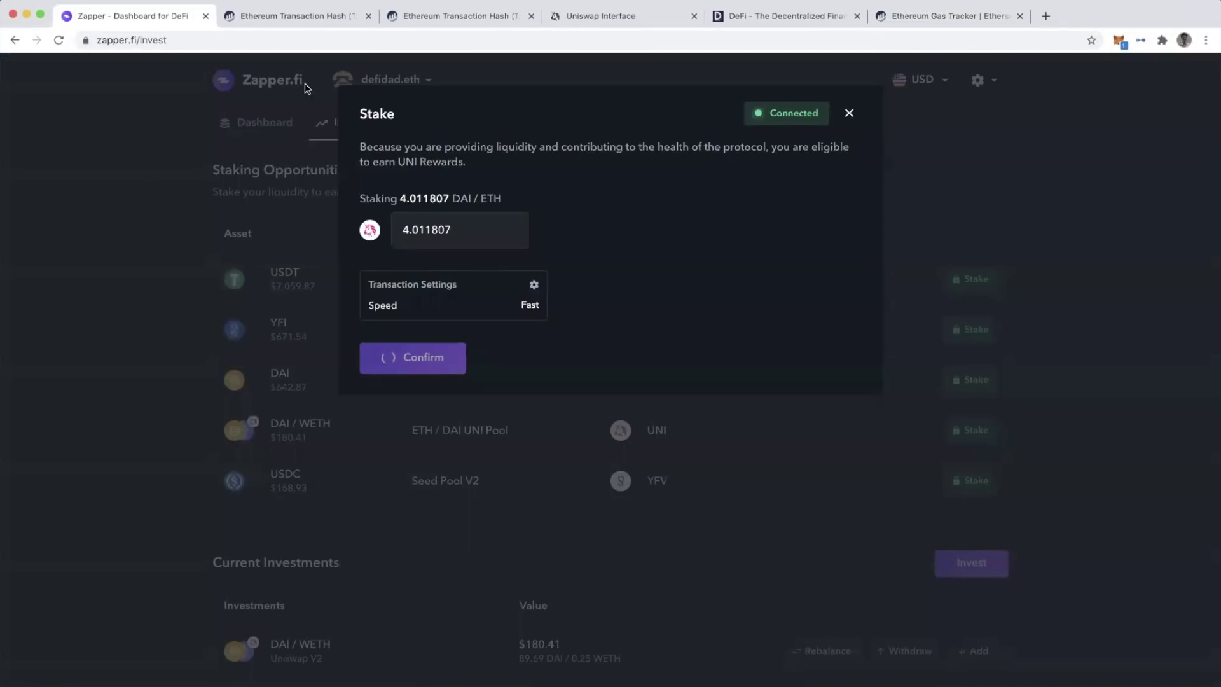
Reopen the pending stake transaction in MetaMask and confirm it with the 120 Gwei gas price.
left_click(1117, 47)
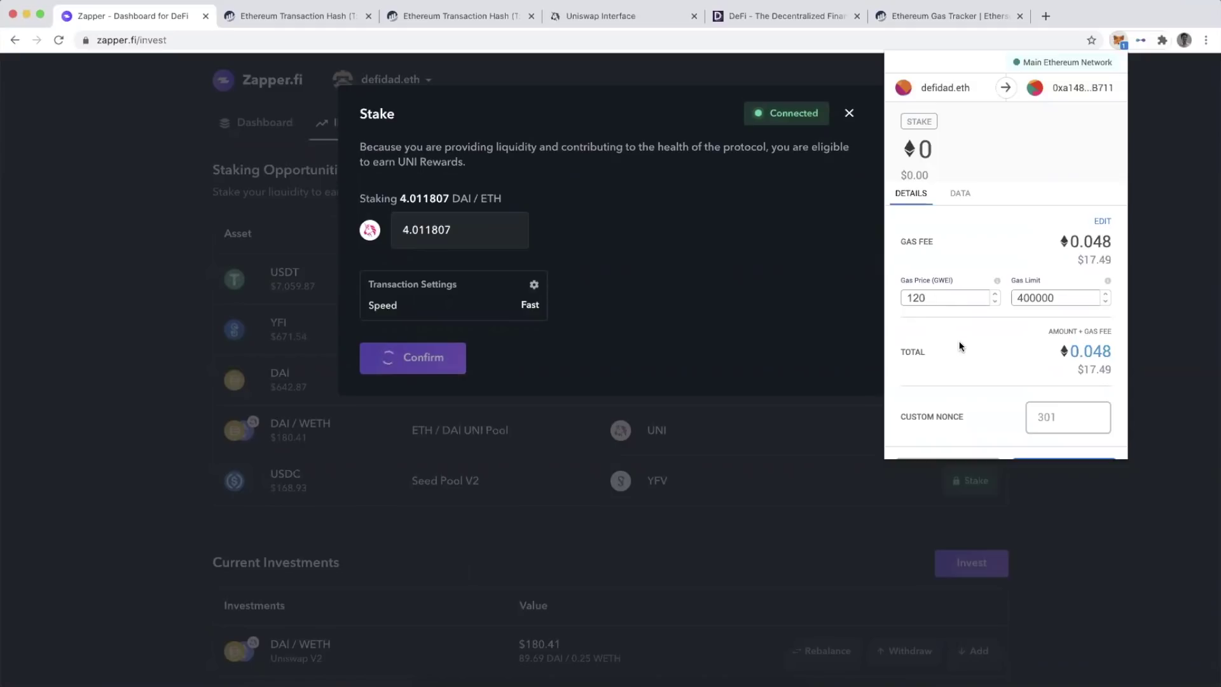
scroll(970, 327, "down", 2)
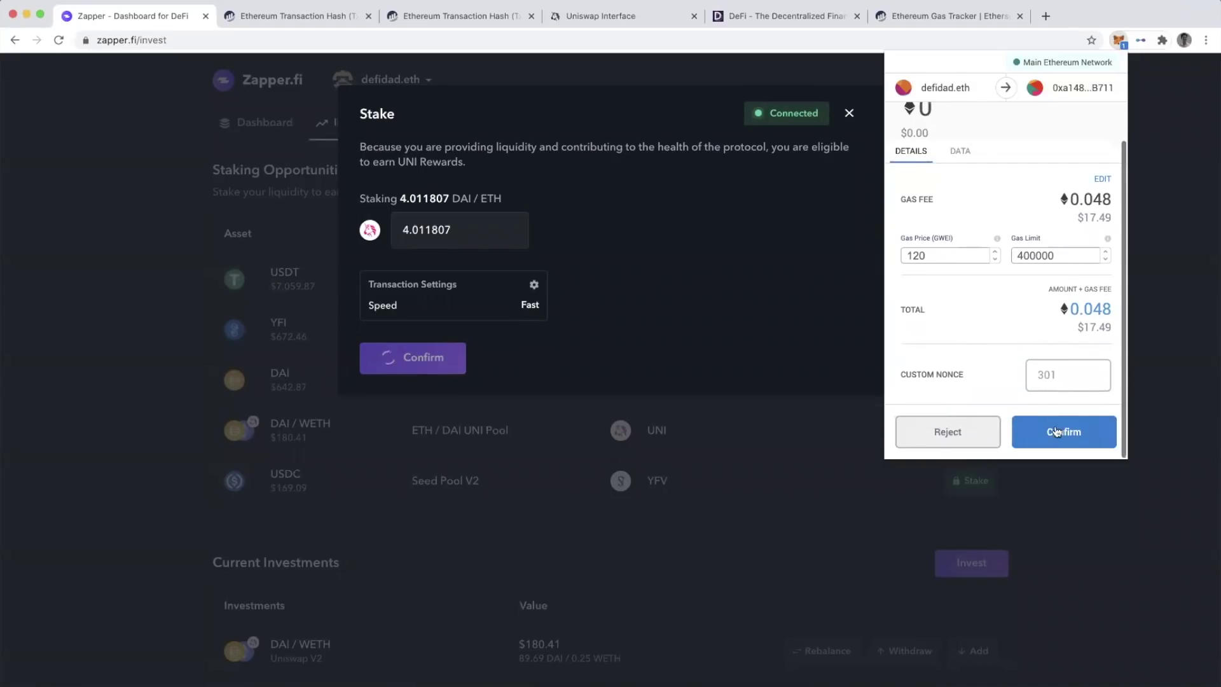
left_click(1056, 434)
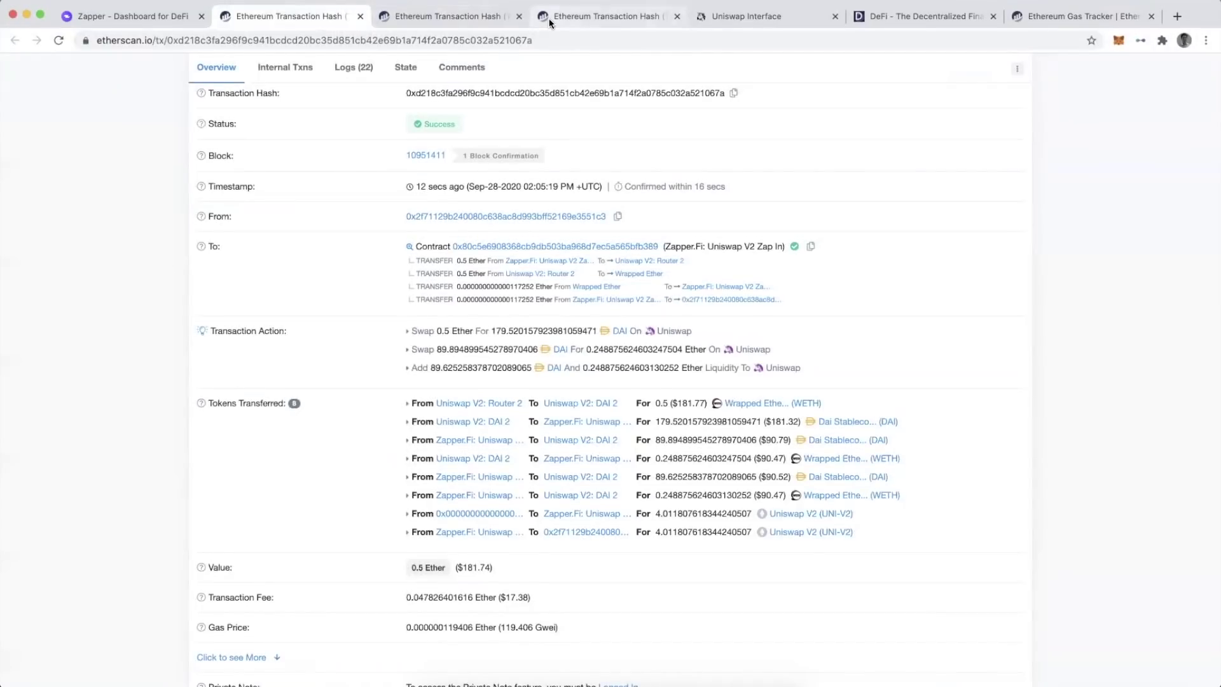
Check the stake transaction on Etherscan and preview the reward claim for the staked DAI / WETH position in Zapper, without confirming it.
left_click(550, 19)
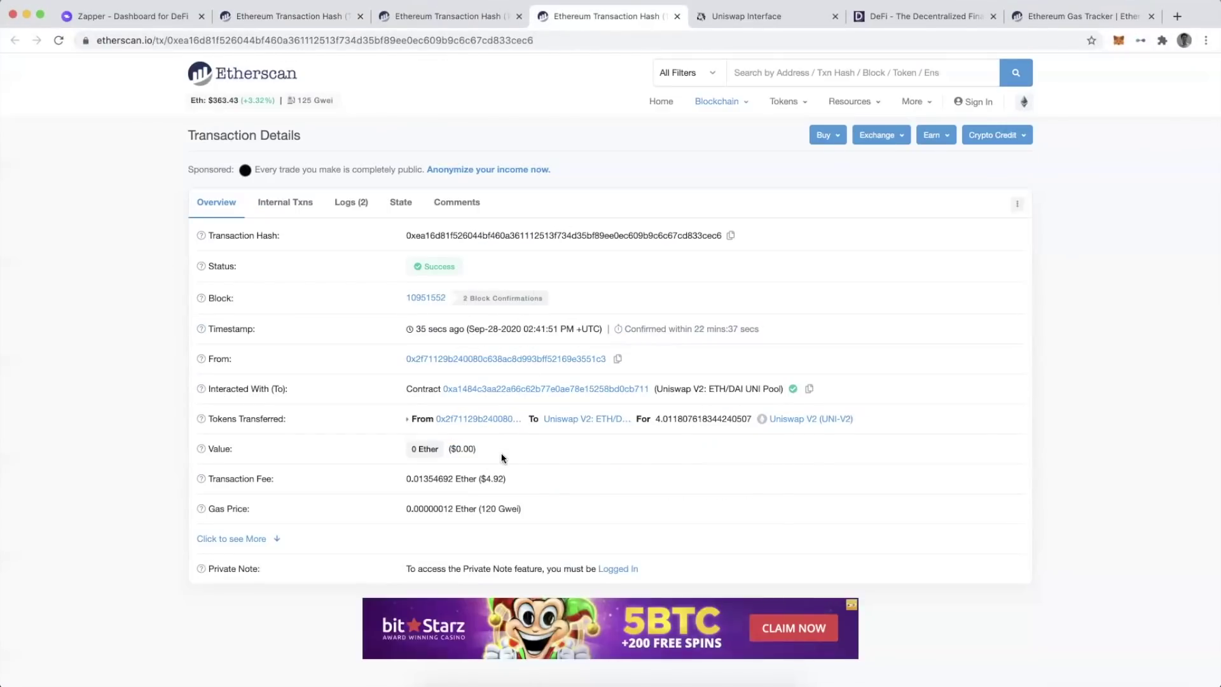
left_click(116, 17)
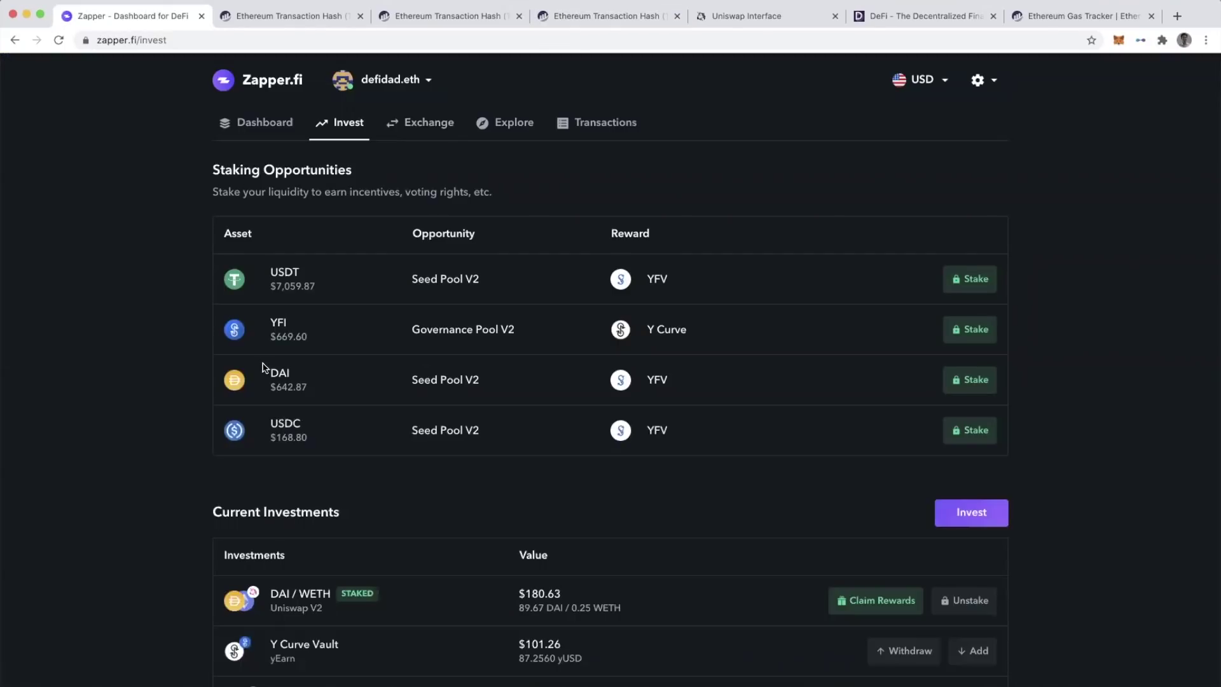
scroll(262, 368, "down", 4)
scroll(263, 367, "down", 3)
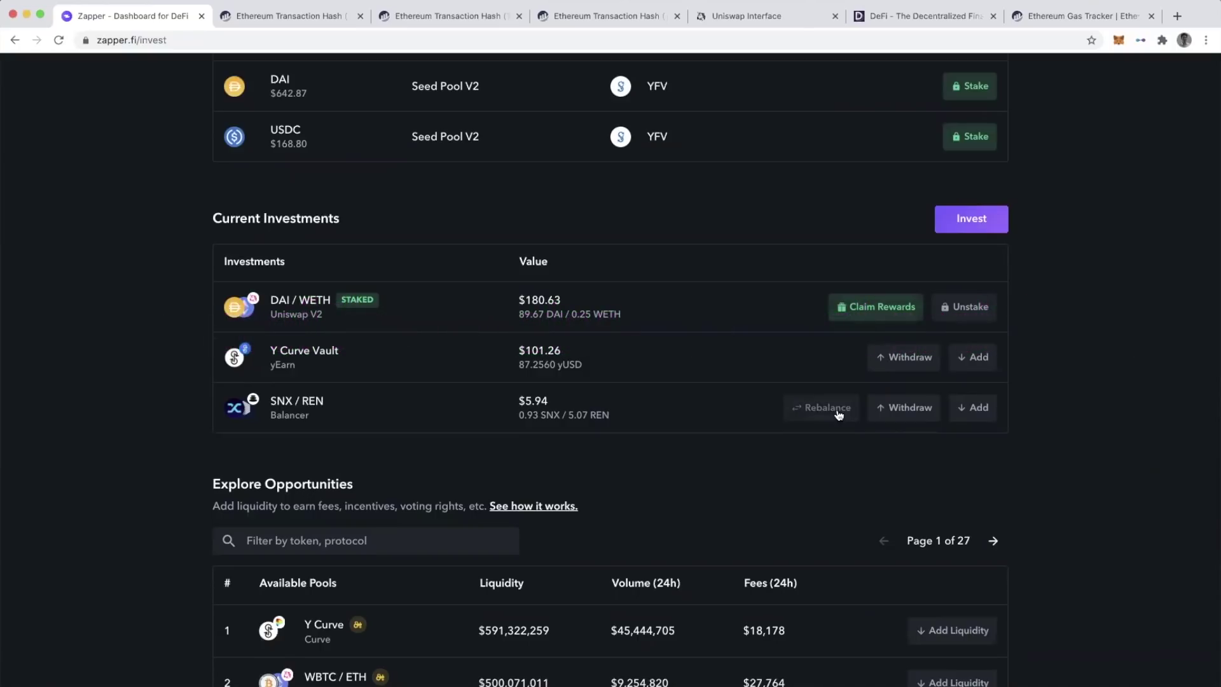
left_click(863, 315)
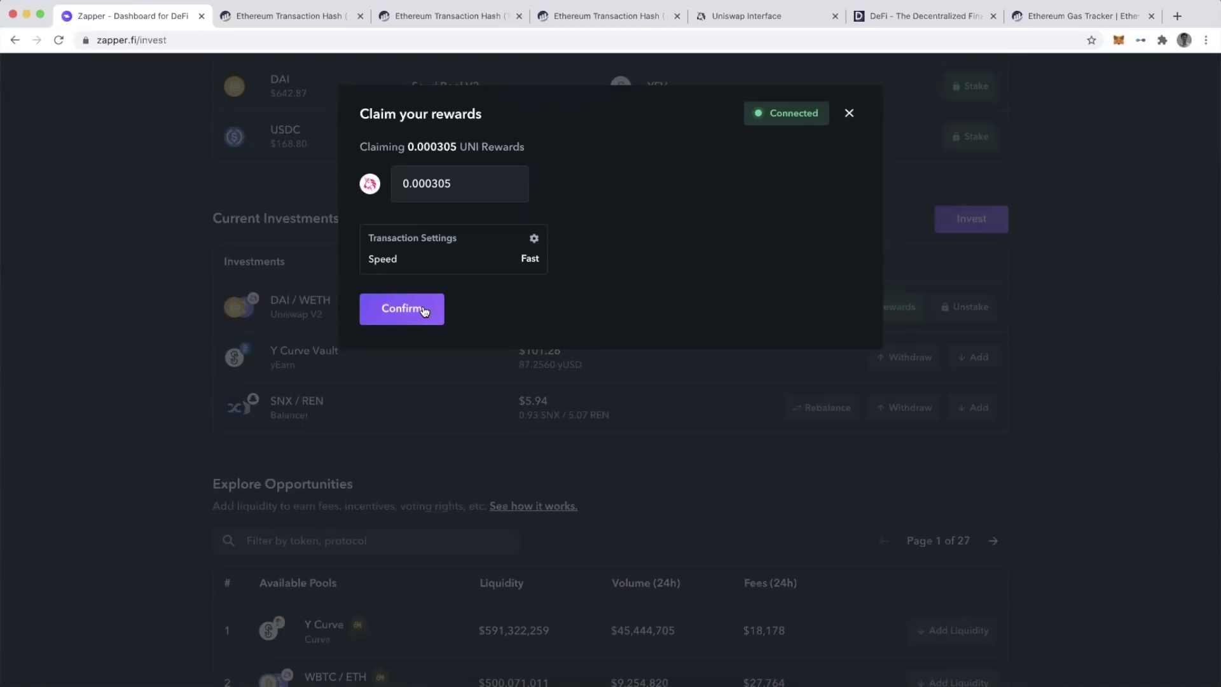
left_click(849, 113)
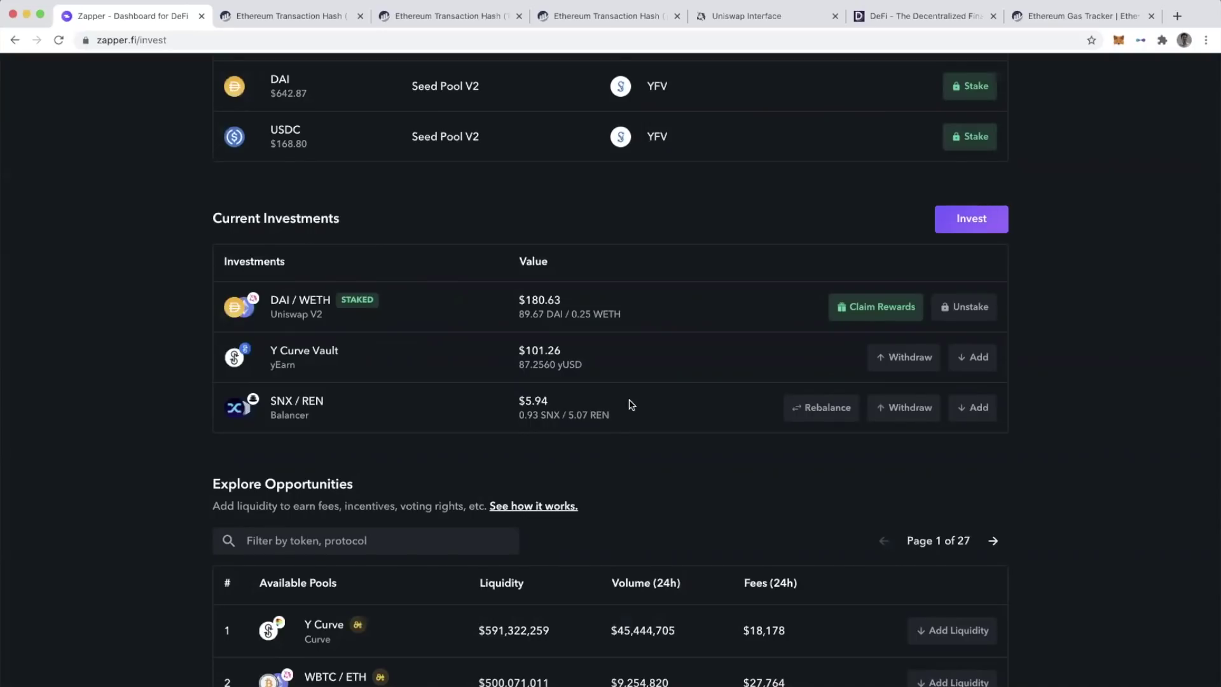
Filter Zapper's available pools under Explore Opportunities by "eth".
scroll(633, 402, "down", 7)
left_click(342, 109)
type("eth")
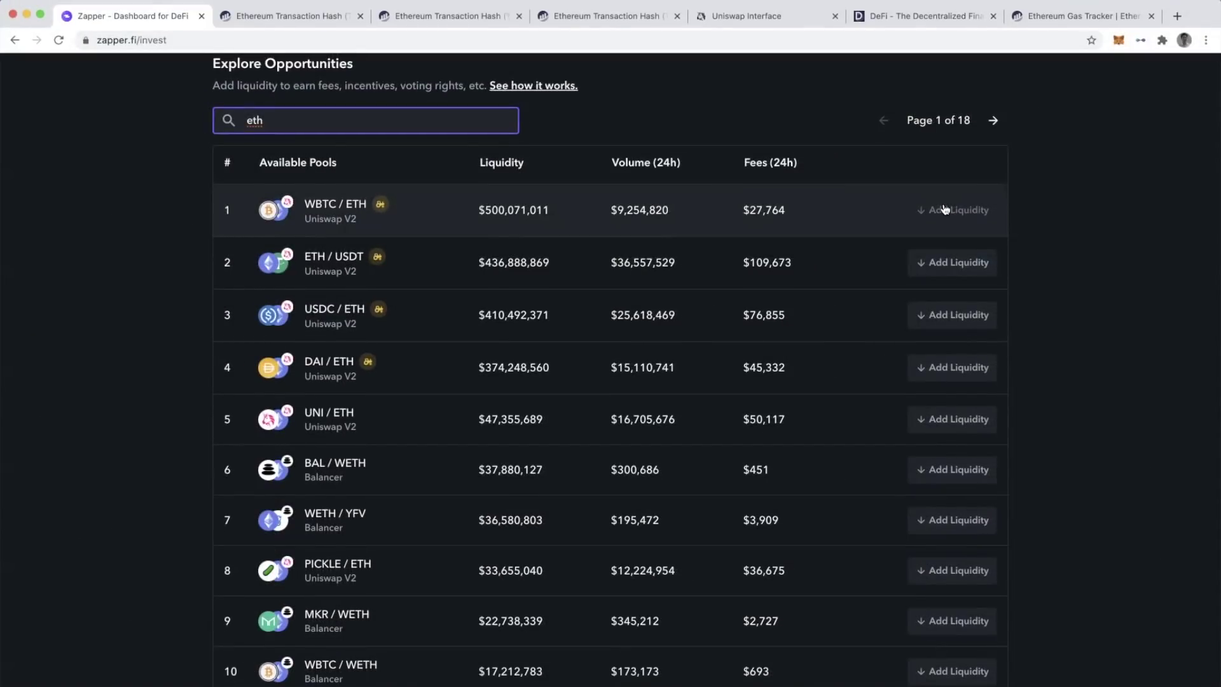
Return to the current investments and review the UNI reward claim for the staked DAI / WETH position again, closing it unconfirmed.
scroll(944, 210, "up", 10)
scroll(944, 209, "up", 1)
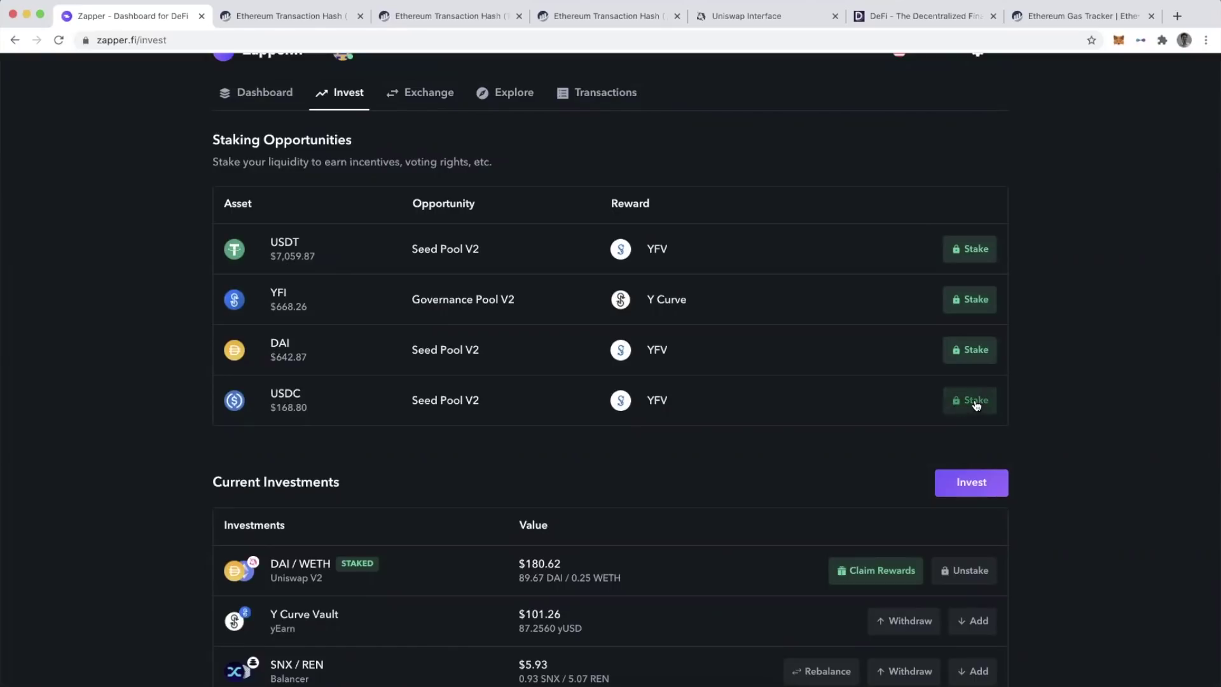
scroll(976, 404, "down", 5)
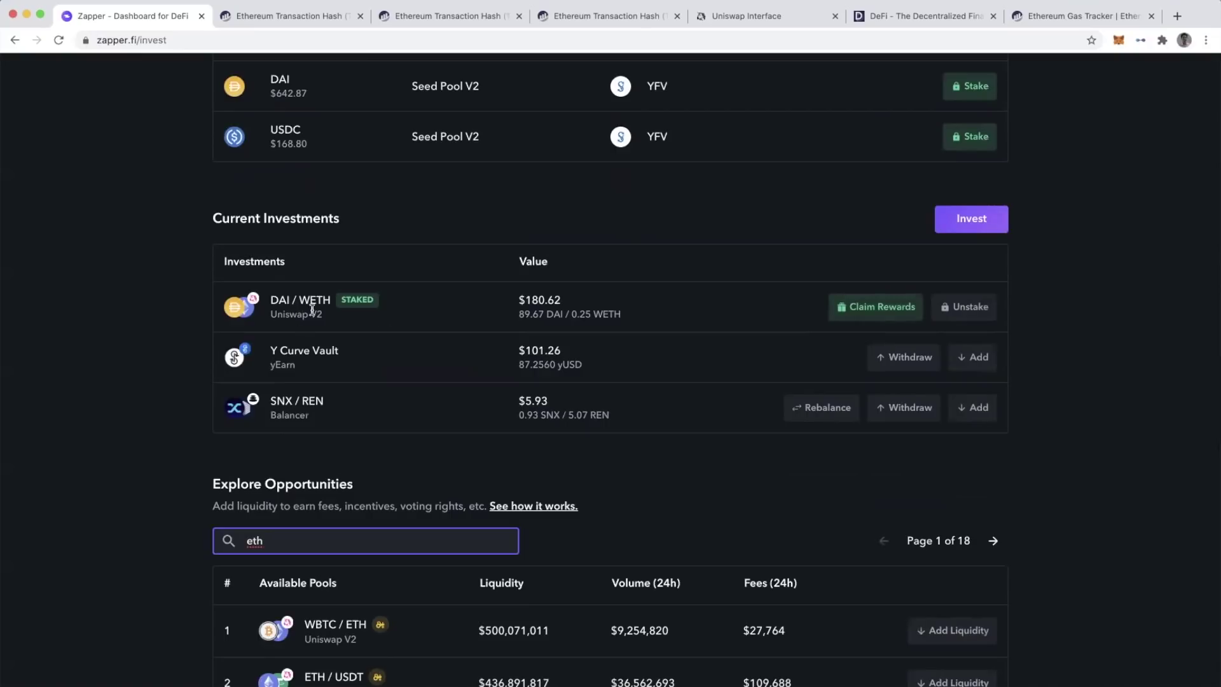
left_click(846, 305)
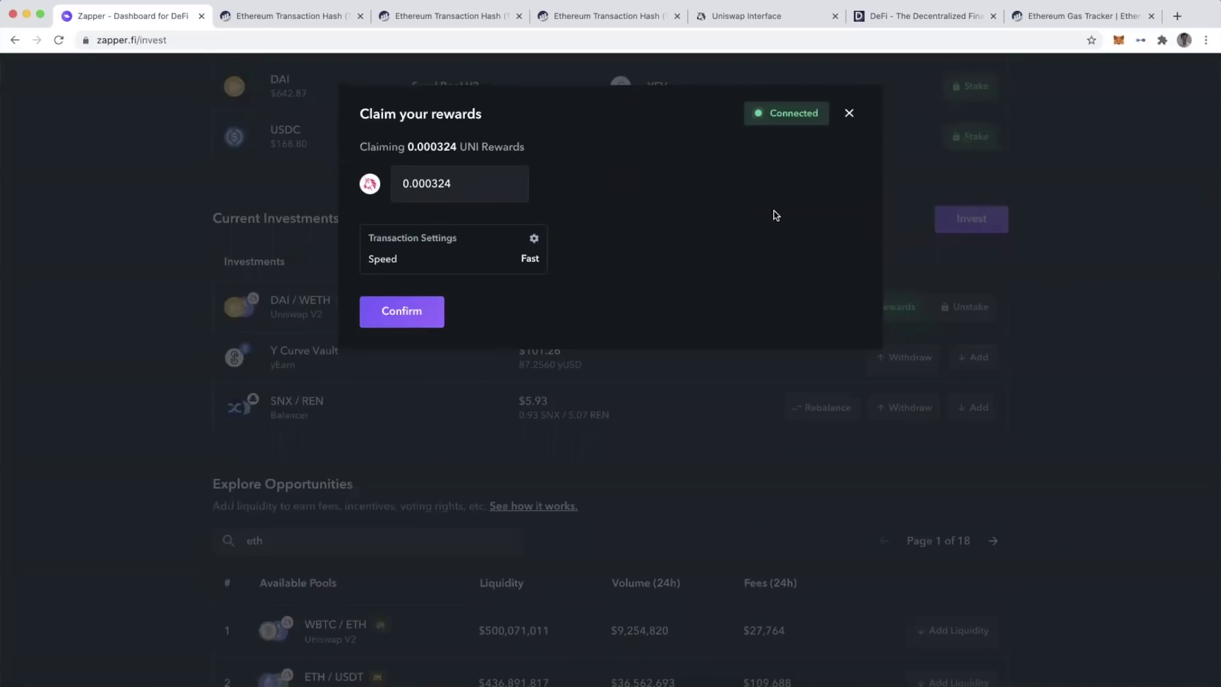
left_click(852, 116)
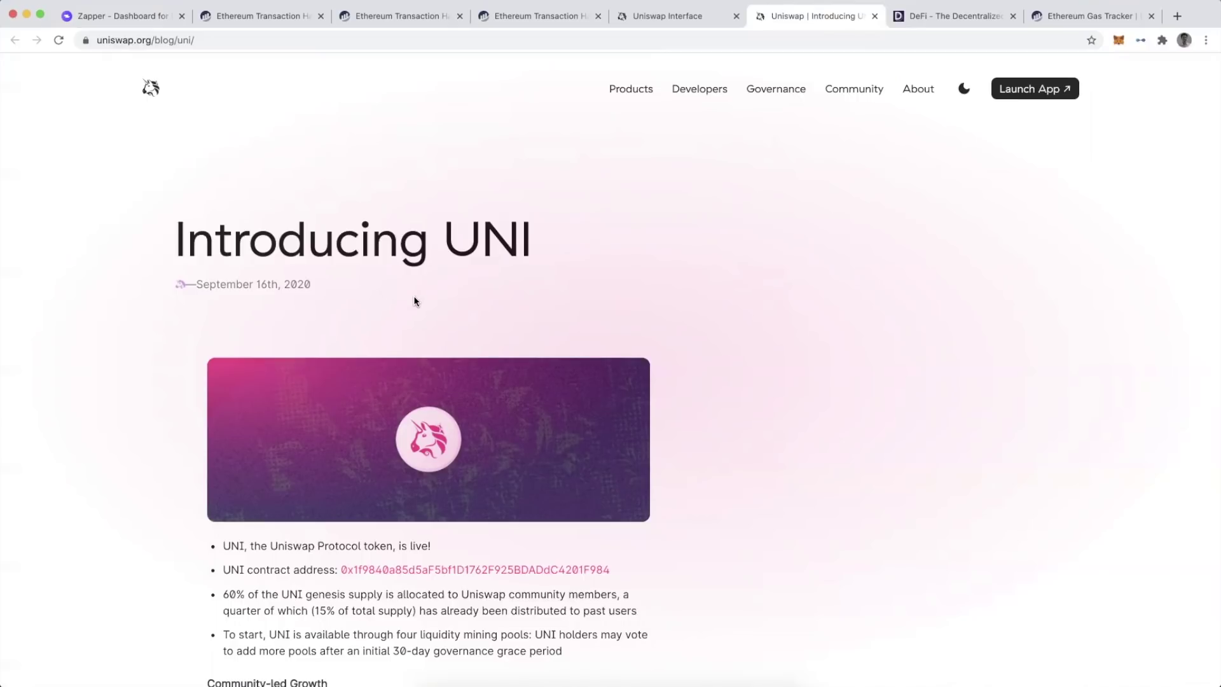
Return to Uniswap's UNI liquidity mining pools and look through the Yield TV episodes and uploads on Zapper's YouTube channel.
key("super+bracketleft")
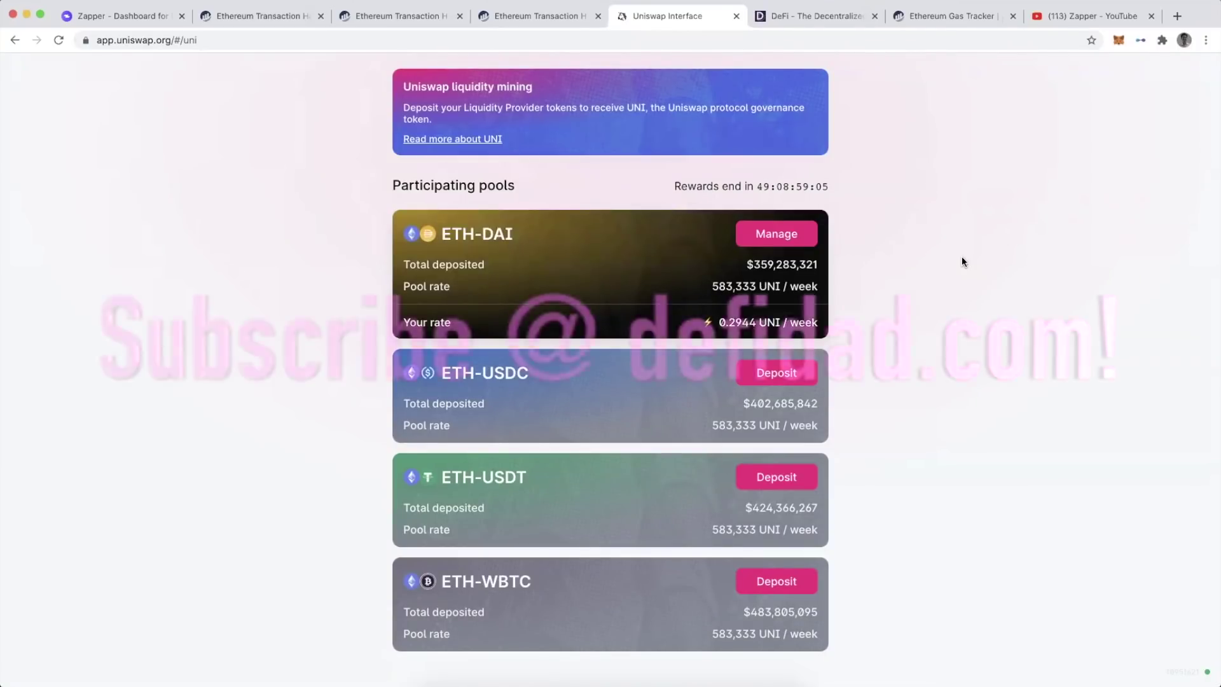
left_click(1059, 16)
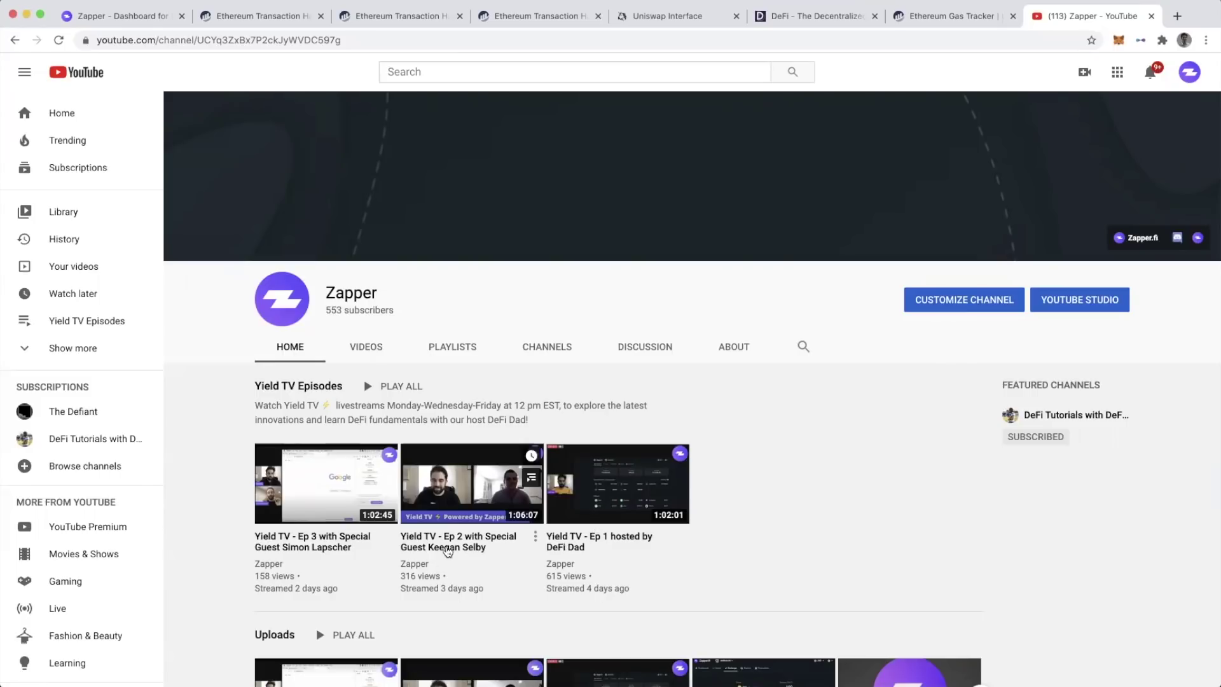
scroll(442, 565, "down", 3)
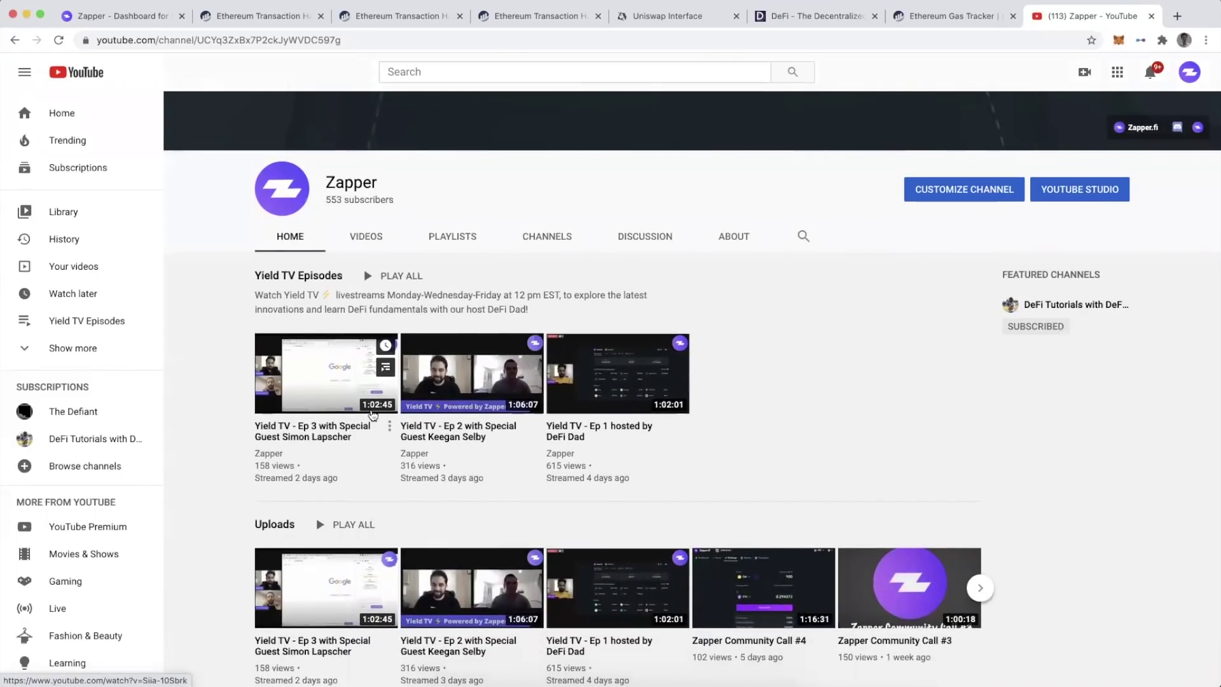